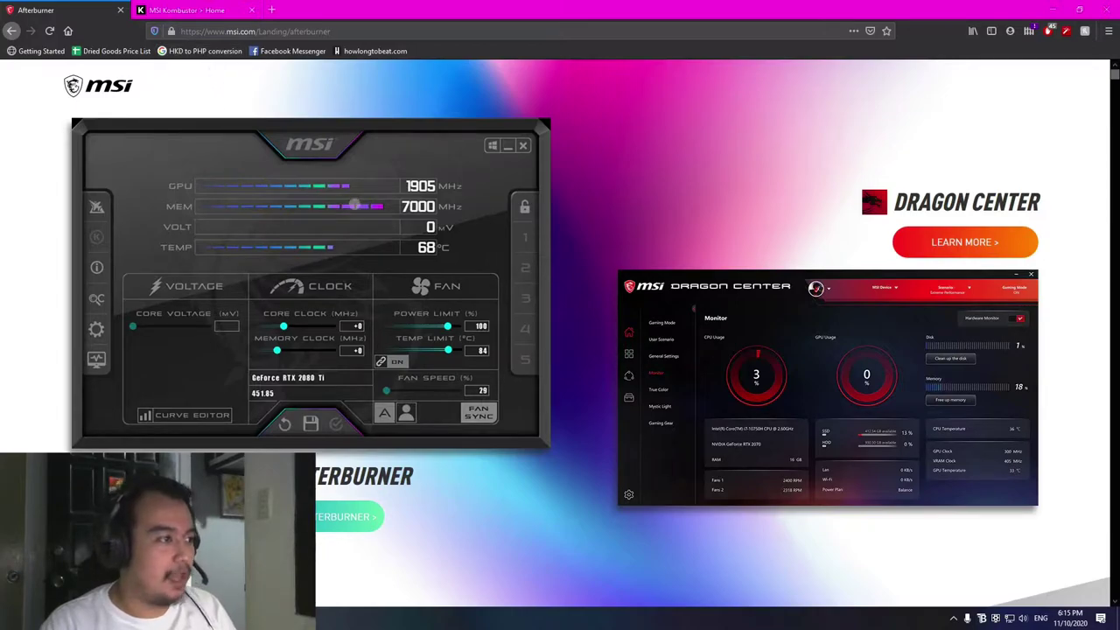
# Step: View the MSI Kombustor page in Firefox, minimize the browser, and search for 'msi'
pyautogui.click(186, 9)
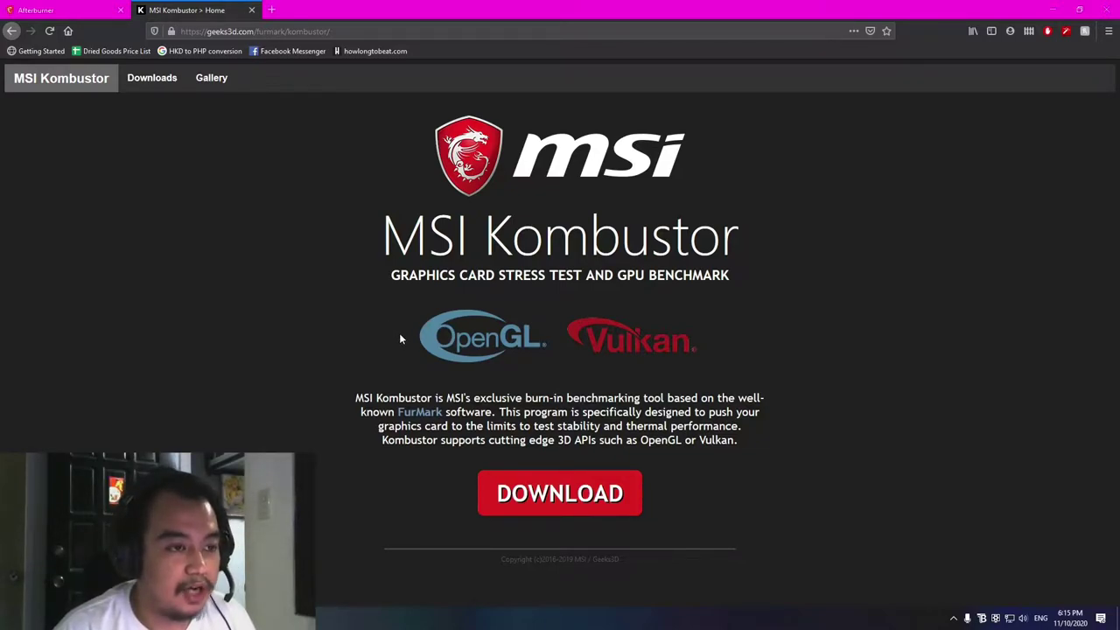
pyautogui.click(1053, 8)
pyautogui.press('super')
pyautogui.write('msi')
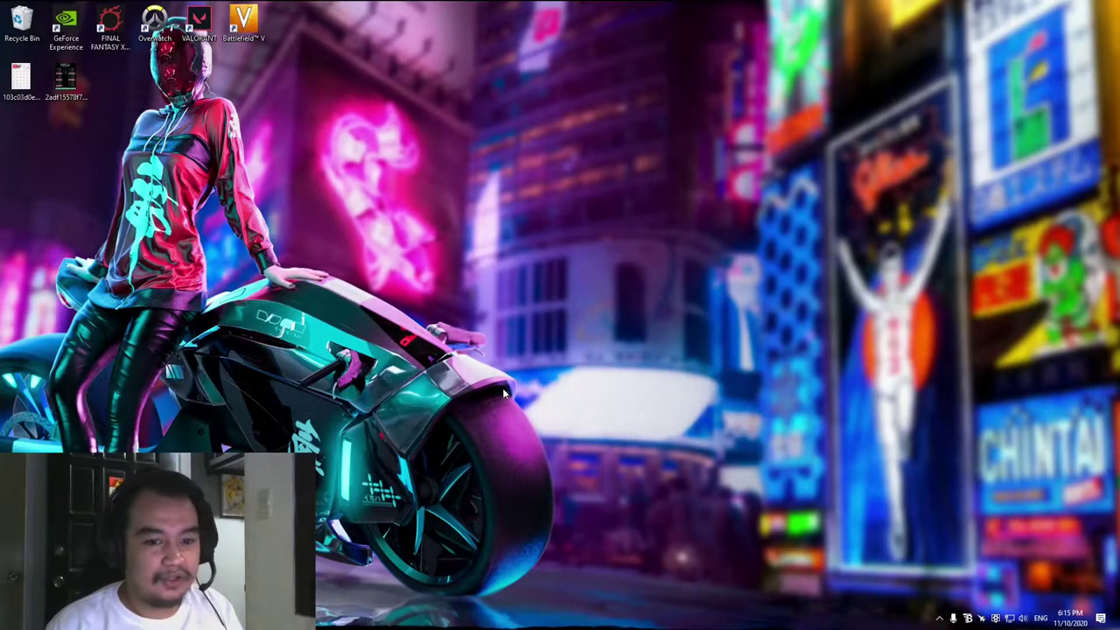
# Step: Launch MSI Kombustor and MSI Afterburner and arrange their windows side by side
pyautogui.press('super')
pyautogui.write('msi')
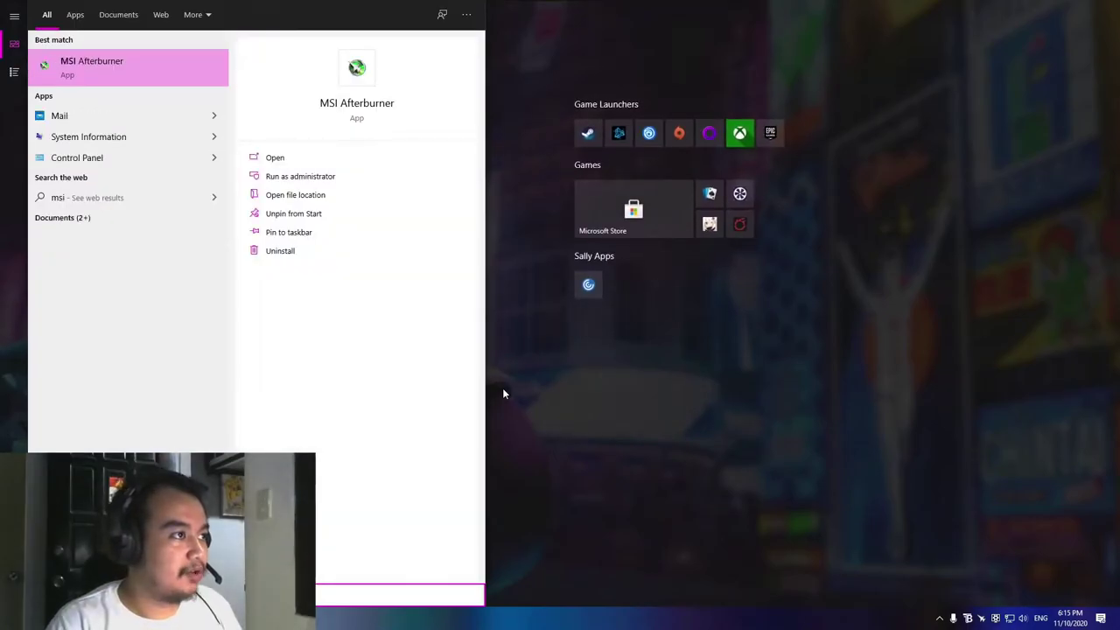
pyautogui.write(' kom')
pyautogui.press('Escape')
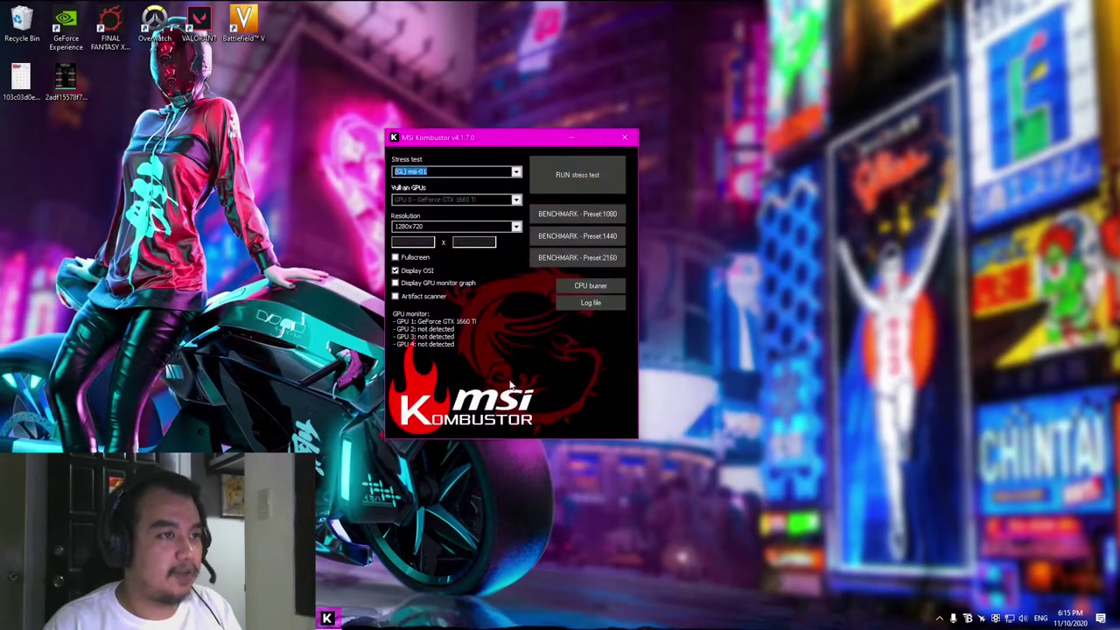
pyautogui.moveTo(509, 139); pyautogui.dragTo(915, 105)
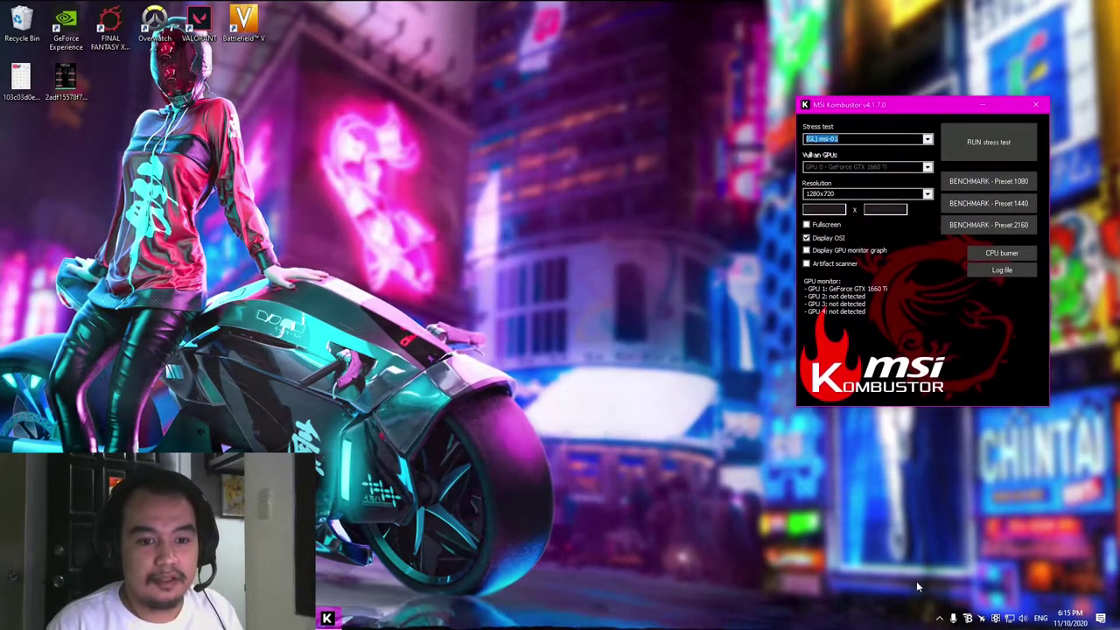
pyautogui.click(981, 619)
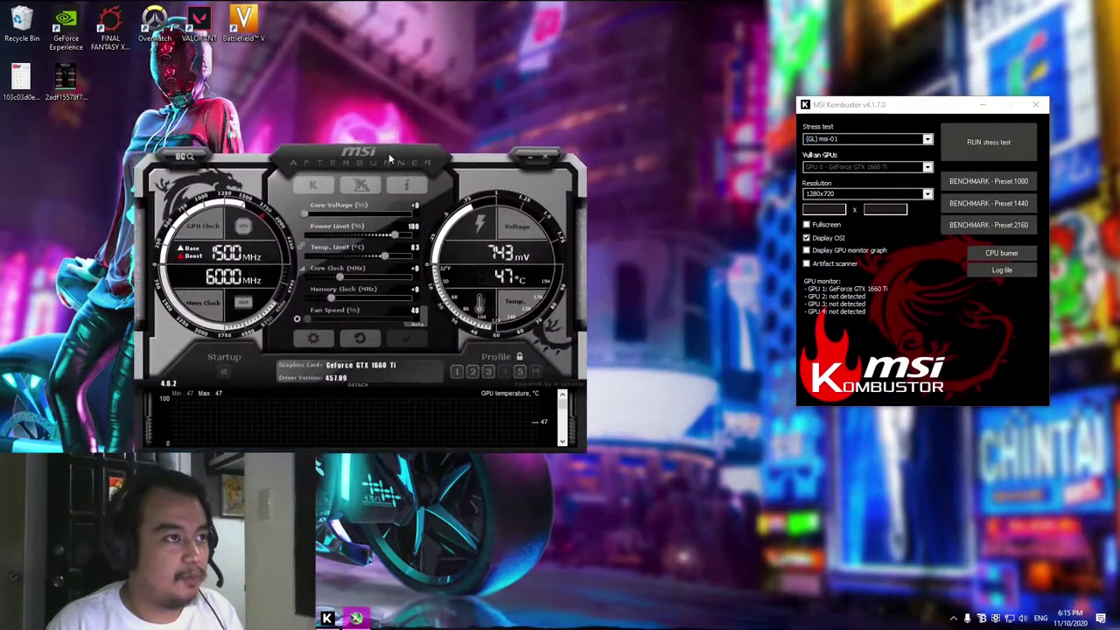
pyautogui.moveTo(386, 154); pyautogui.dragTo(381, 154)
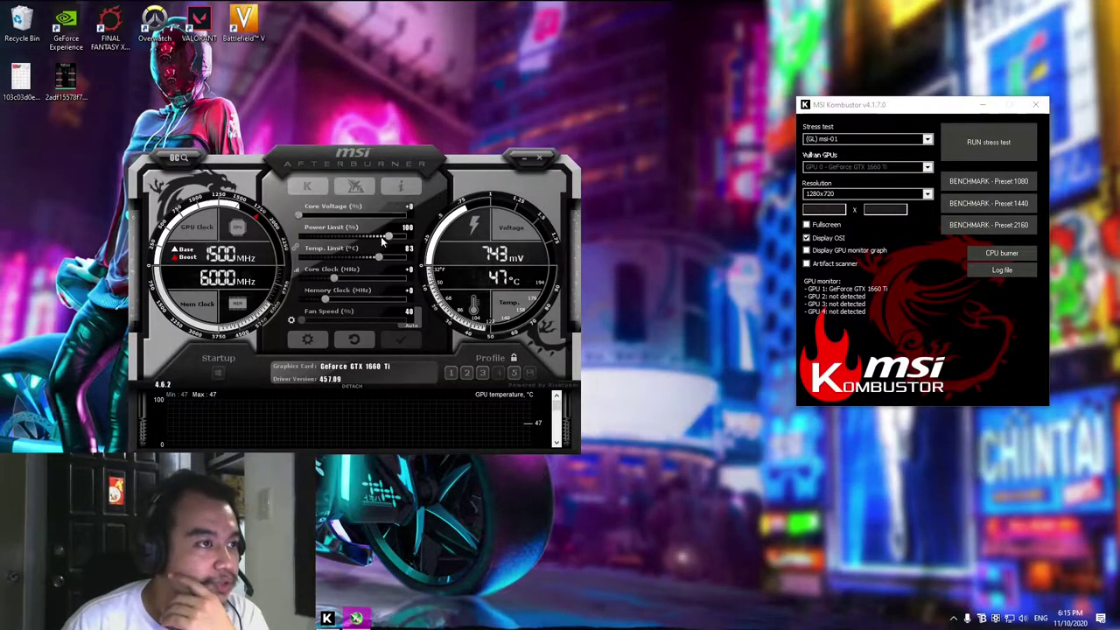
# Step: Raise the power limit to 108%, try core voltage at +100, and leave it at +0
pyautogui.moveTo(382, 242); pyautogui.dragTo(419, 238)
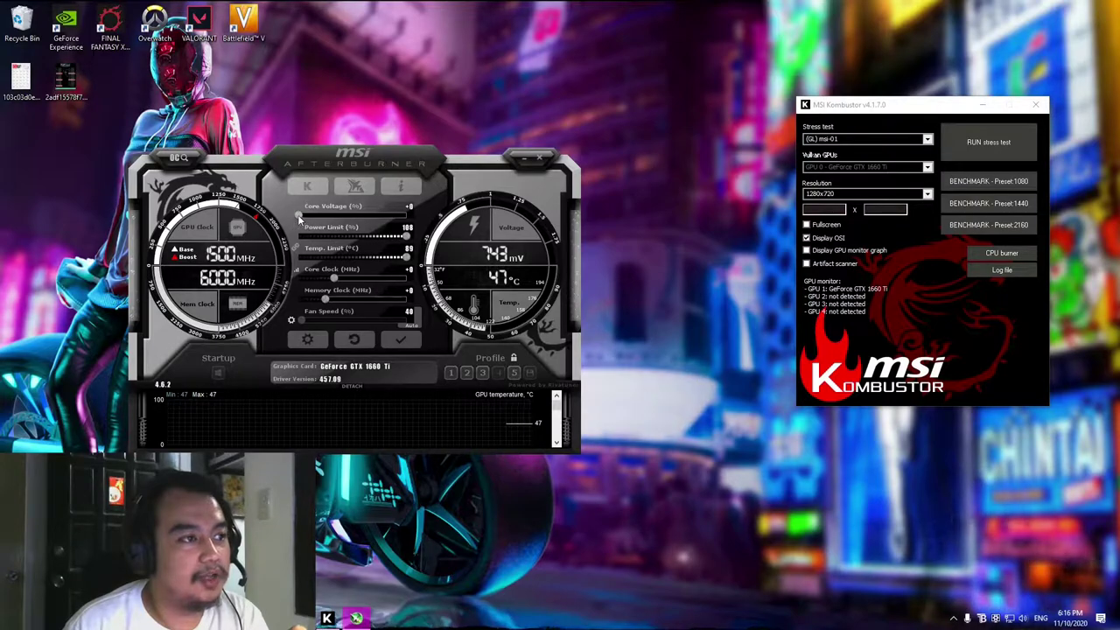
pyautogui.moveTo(299, 219); pyautogui.dragTo(413, 219)
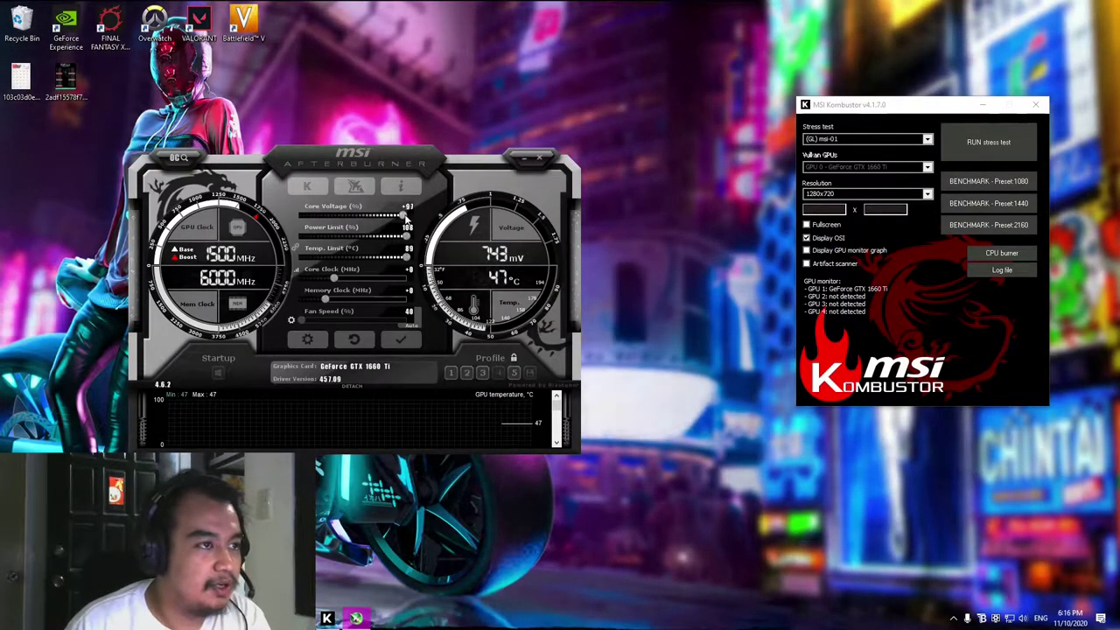
pyautogui.moveTo(407, 213); pyautogui.dragTo(288, 214)
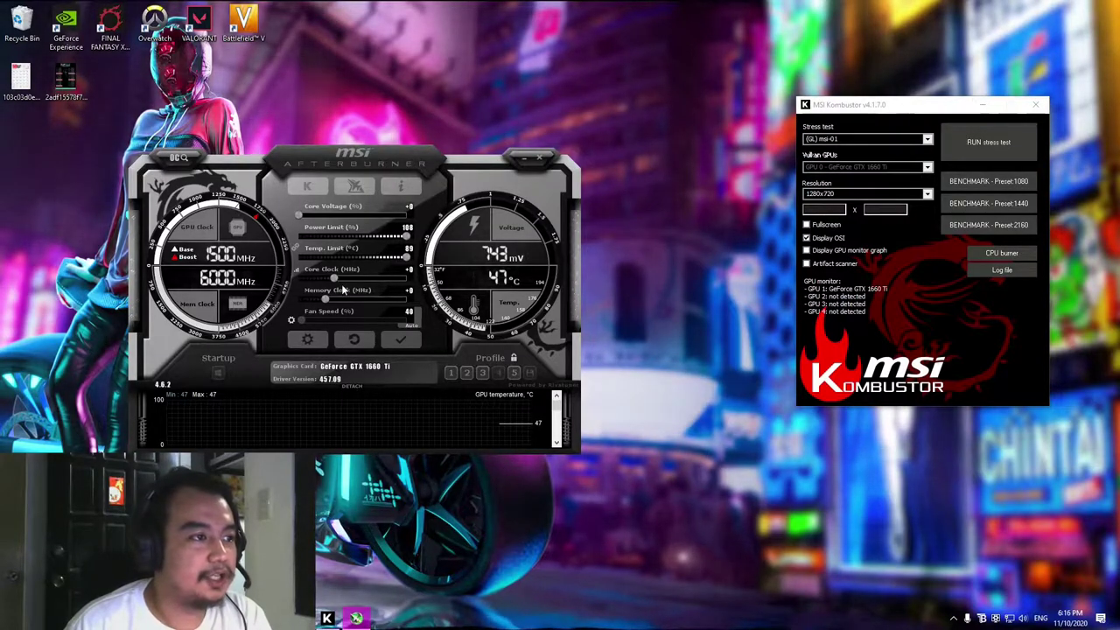
# Step: Enable 'user defined software automatic fan control' on the Fan tab of Afterburner settings
pyautogui.click(302, 342)
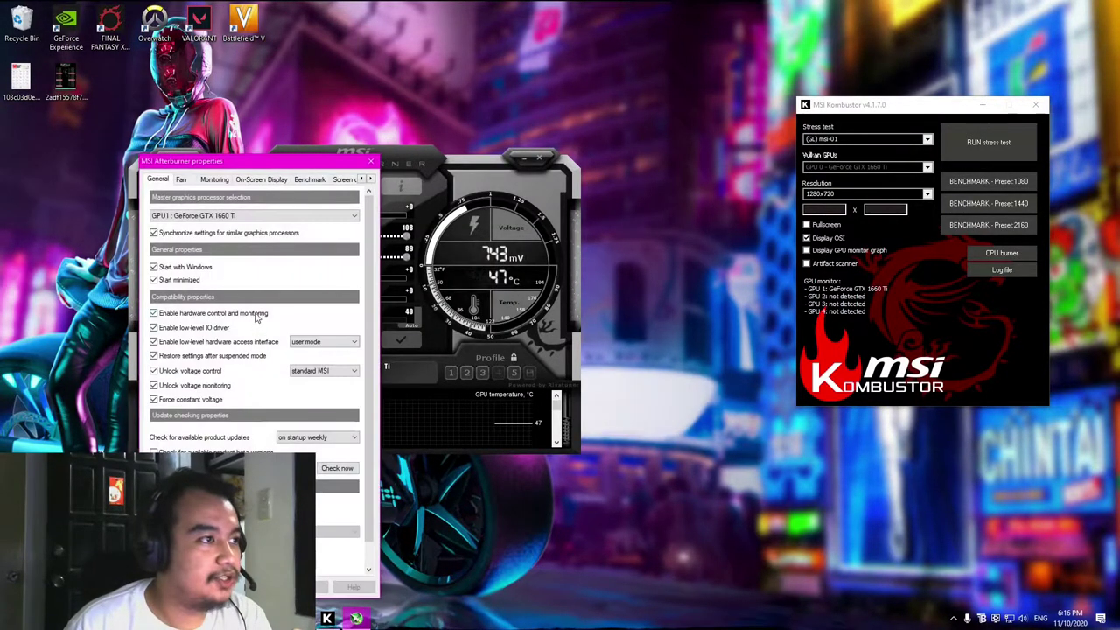
pyautogui.moveTo(204, 170); pyautogui.dragTo(113, 133)
pyautogui.click(90, 145)
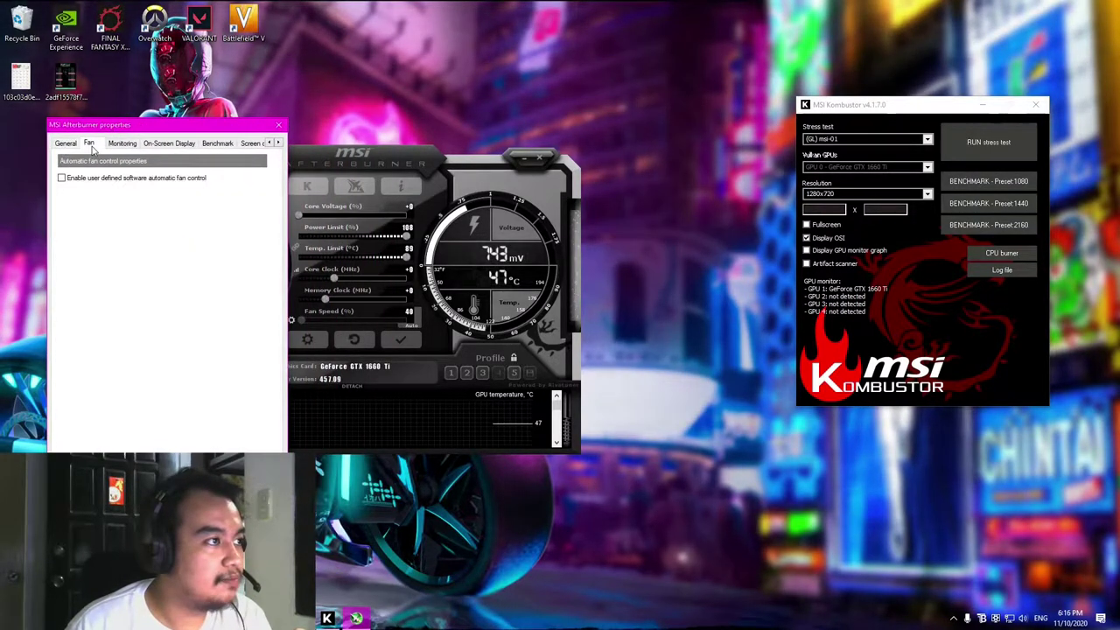
pyautogui.click(61, 178)
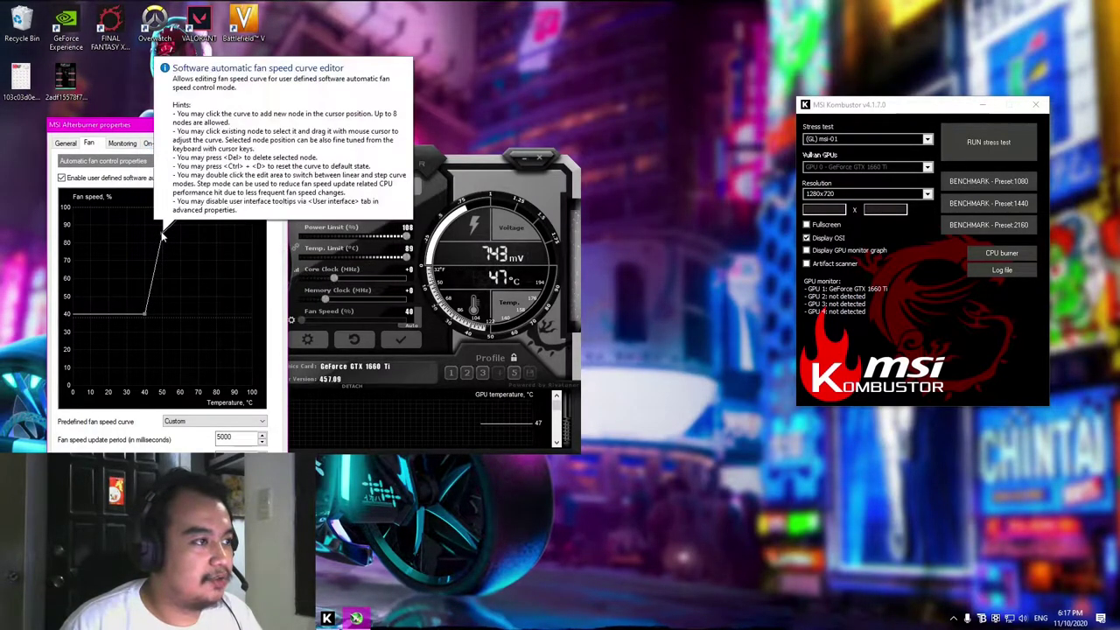
# Step: Shape the fan curve: 40% at 40°C, about 80% near 46°C, 90% near 54°C, 100% at 65°C
pyautogui.moveTo(163, 271); pyautogui.dragTo(172, 234)
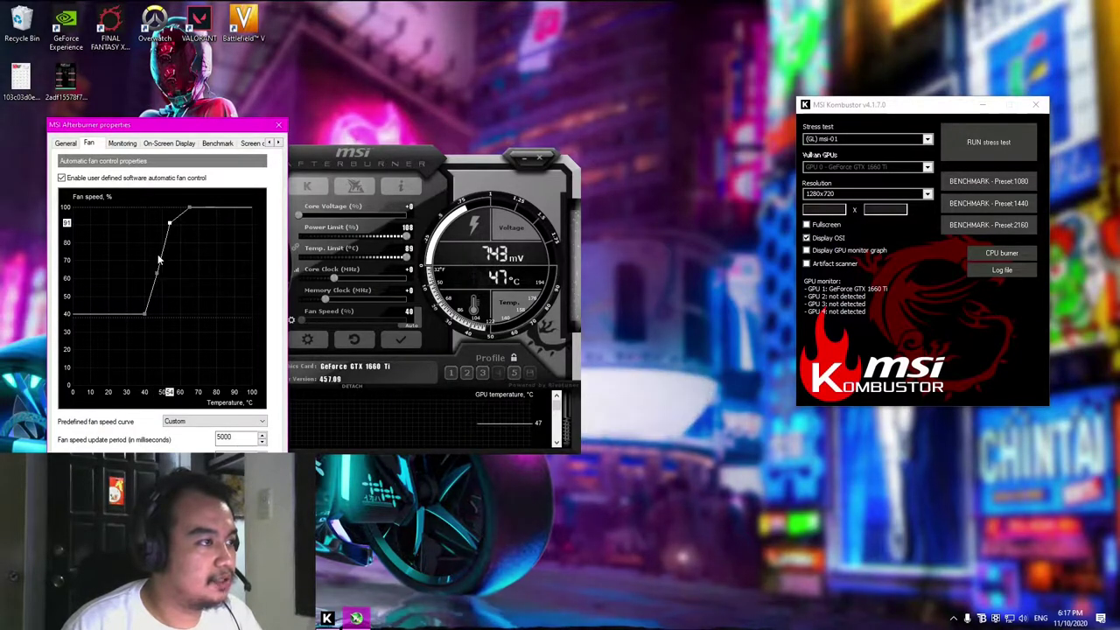
pyautogui.press('ctrl')
pyautogui.press('ctrl')
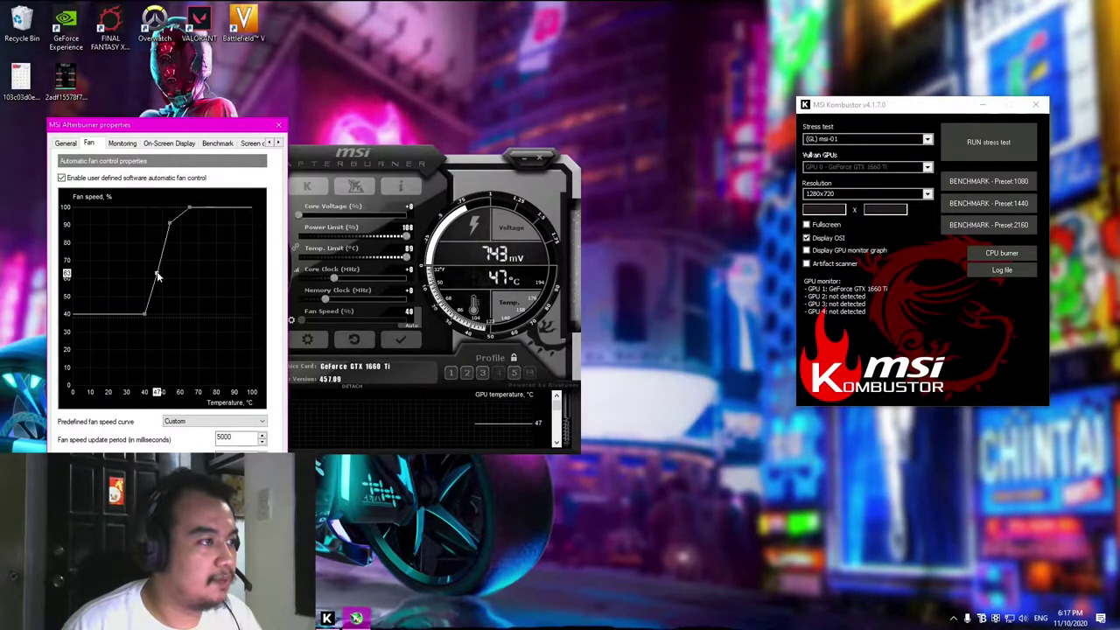
pyautogui.moveTo(159, 276); pyautogui.dragTo(158, 251)
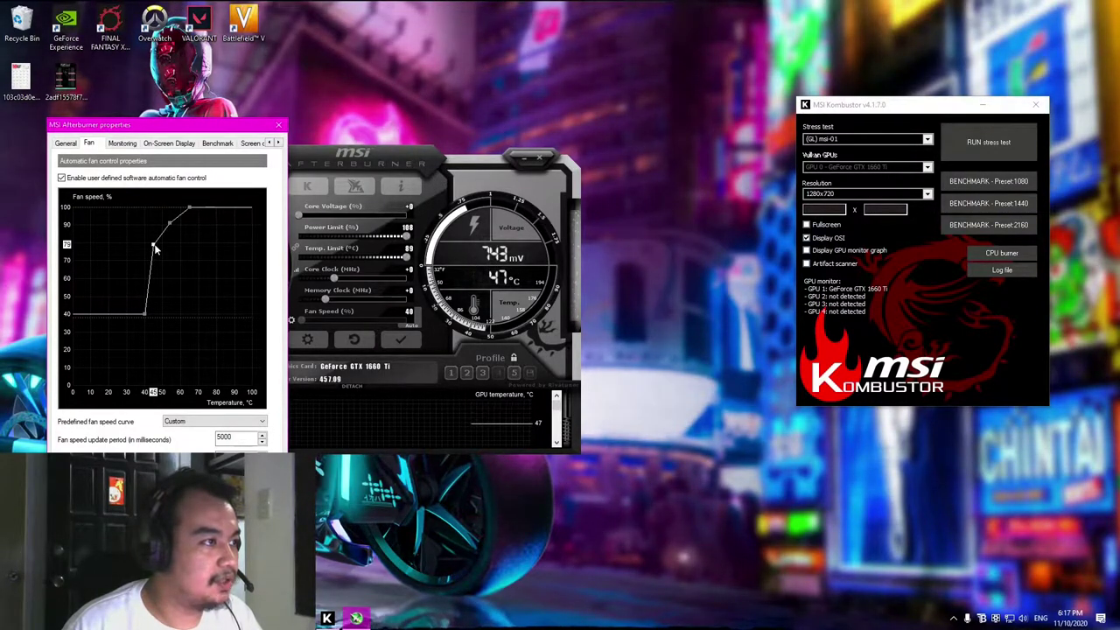
pyautogui.moveTo(156, 250); pyautogui.dragTo(156, 248)
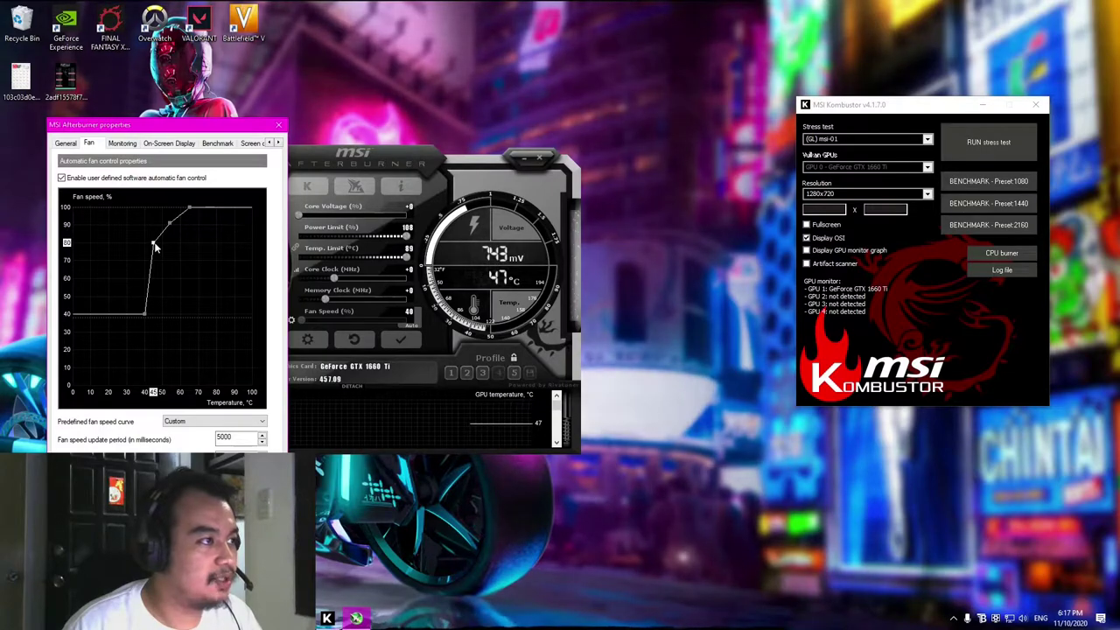
pyautogui.click(145, 315)
pyautogui.click(171, 224)
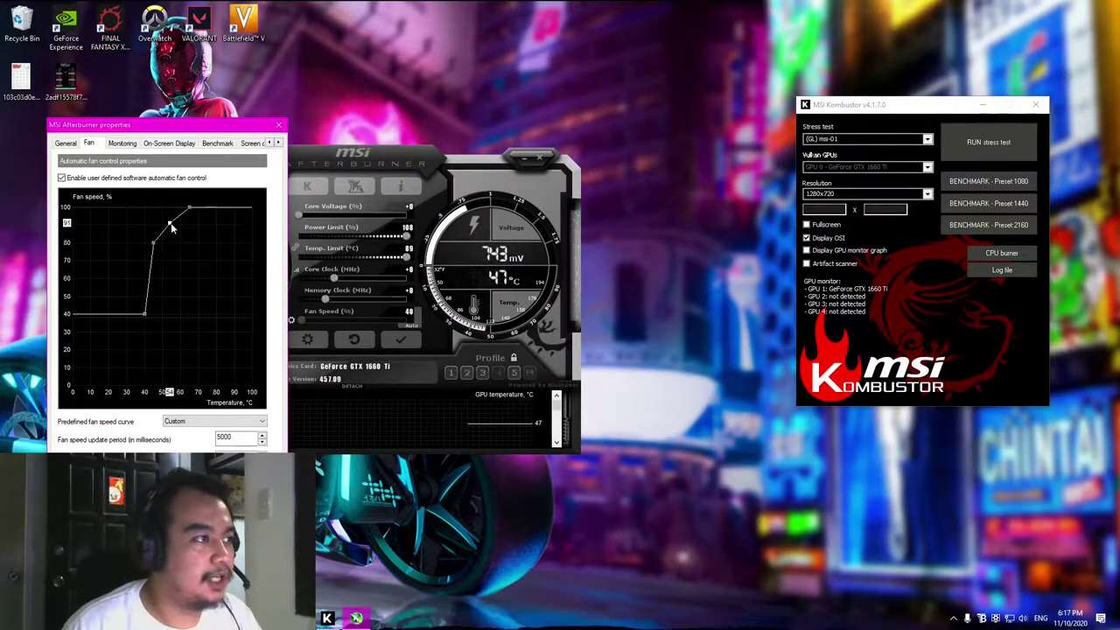
pyautogui.moveTo(170, 225); pyautogui.dragTo(175, 225)
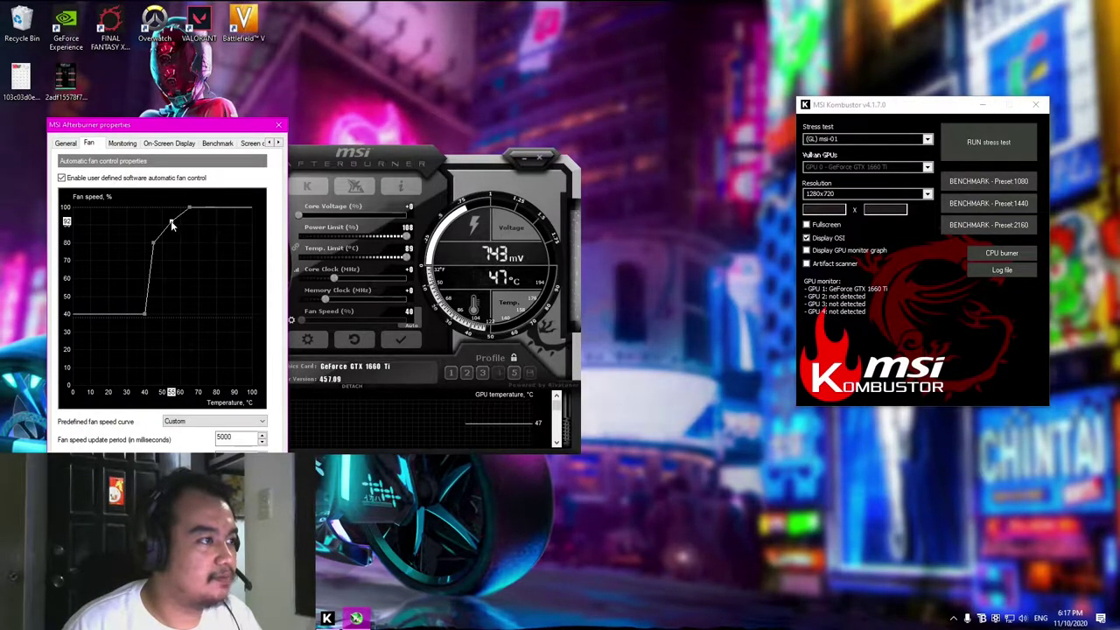
pyautogui.moveTo(174, 226); pyautogui.dragTo(172, 229)
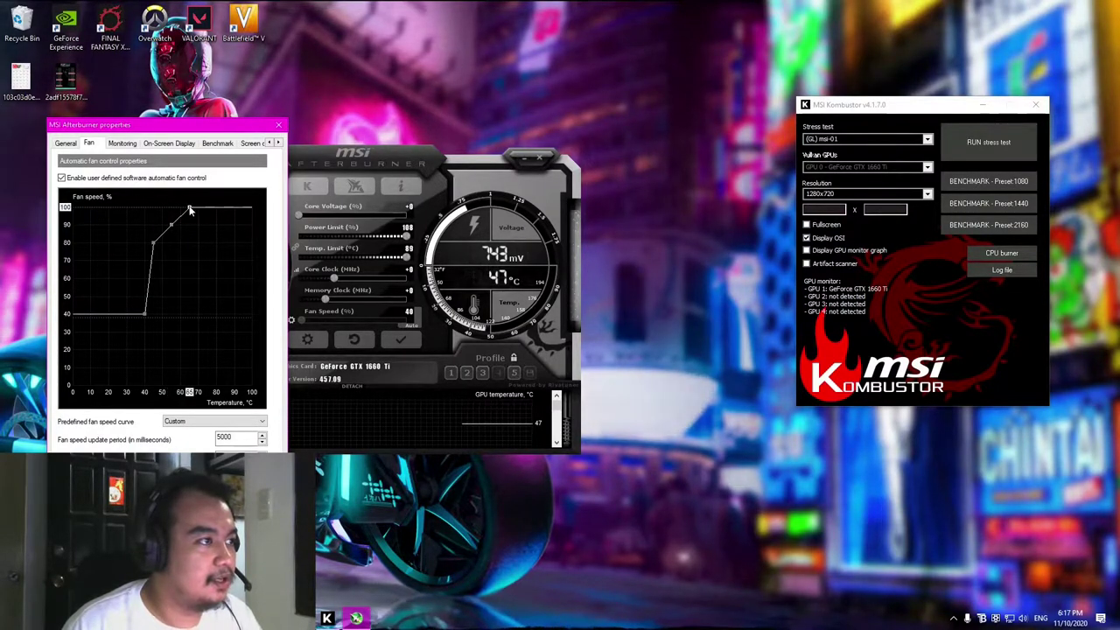
pyautogui.click(190, 210)
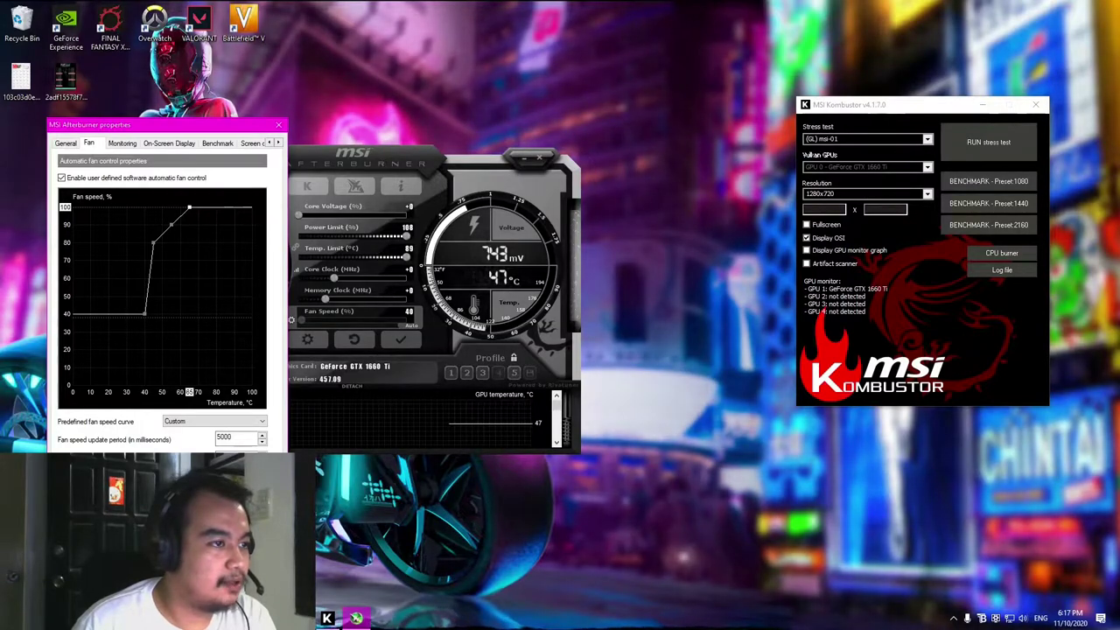
# Step: Apply the fan curve, close settings, and reposition the Kombustor window
pyautogui.press('Return')
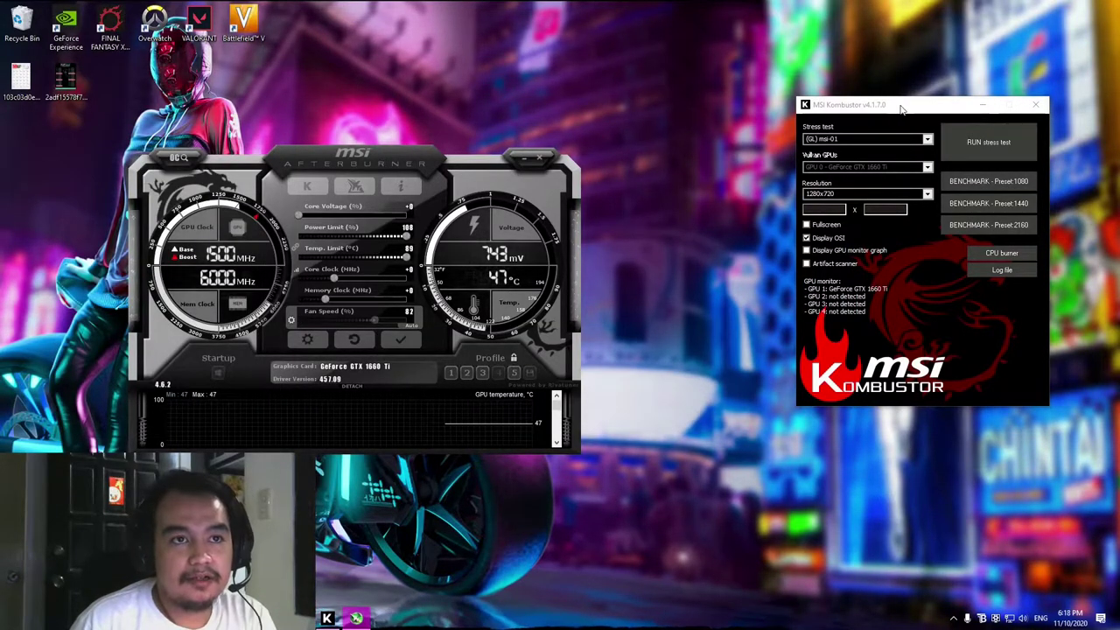
pyautogui.moveTo(903, 107); pyautogui.dragTo(872, 115)
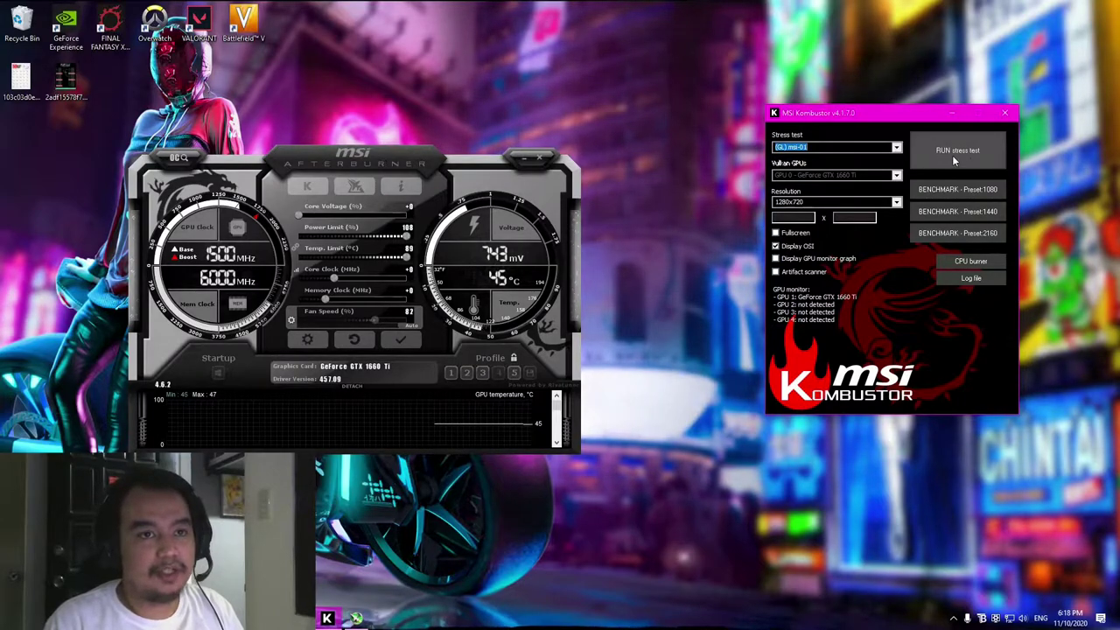
# Step: Start the Kombustor stress test with its window up-right and Afterburner at lower left
pyautogui.click(954, 153)
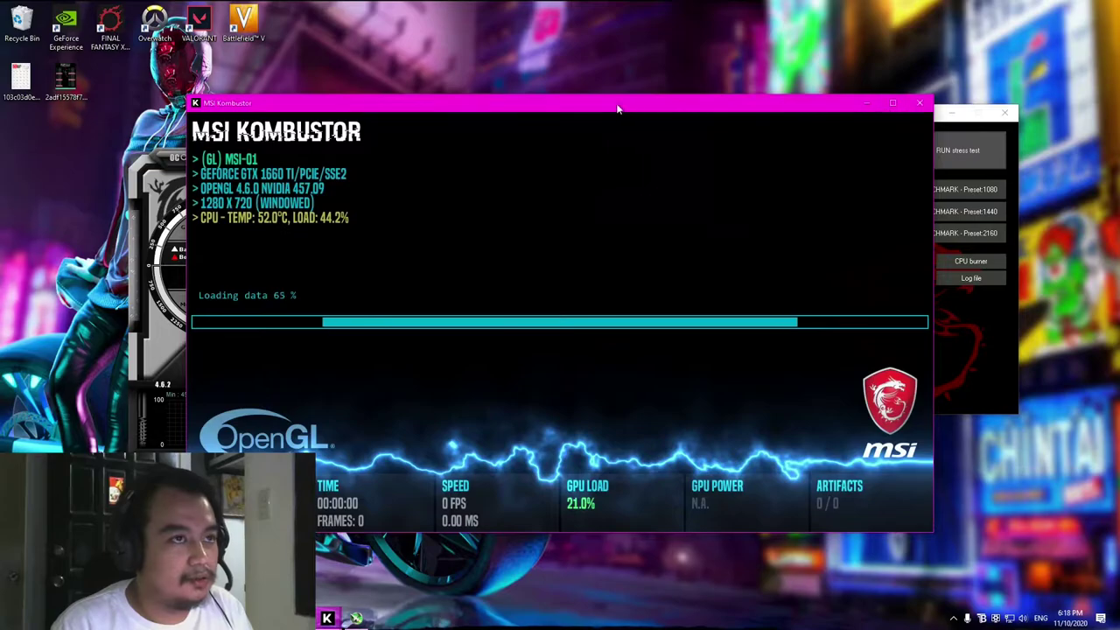
pyautogui.moveTo(617, 106); pyautogui.dragTo(739, 62)
pyautogui.click(289, 175)
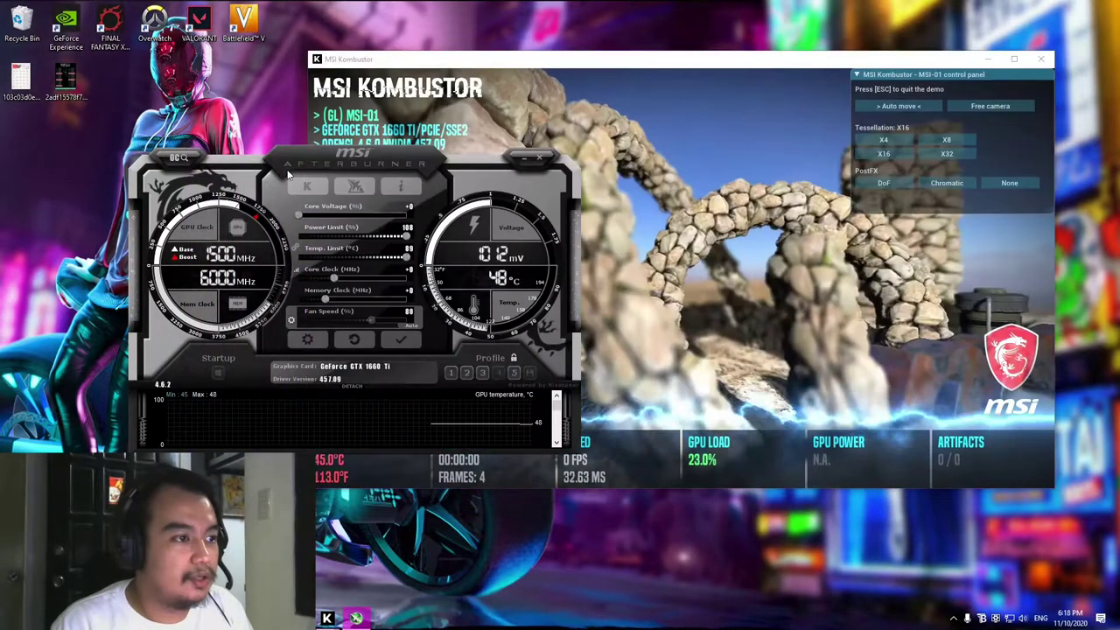
pyautogui.moveTo(633, 62); pyautogui.dragTo(667, 39)
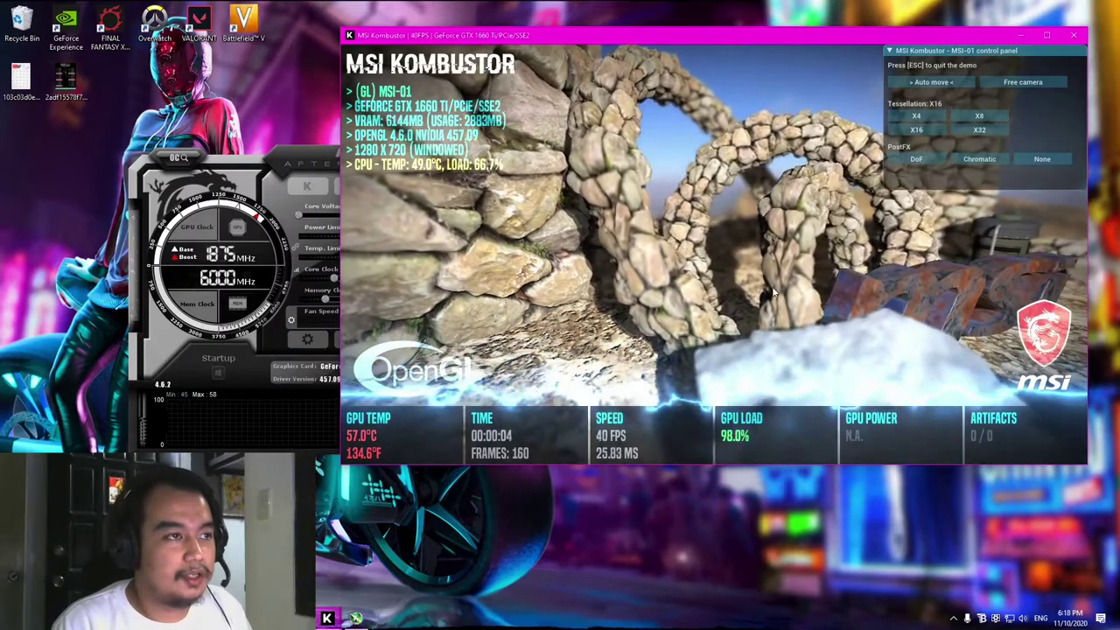
pyautogui.click(331, 166)
pyautogui.moveTo(352, 161); pyautogui.dragTo(270, 174)
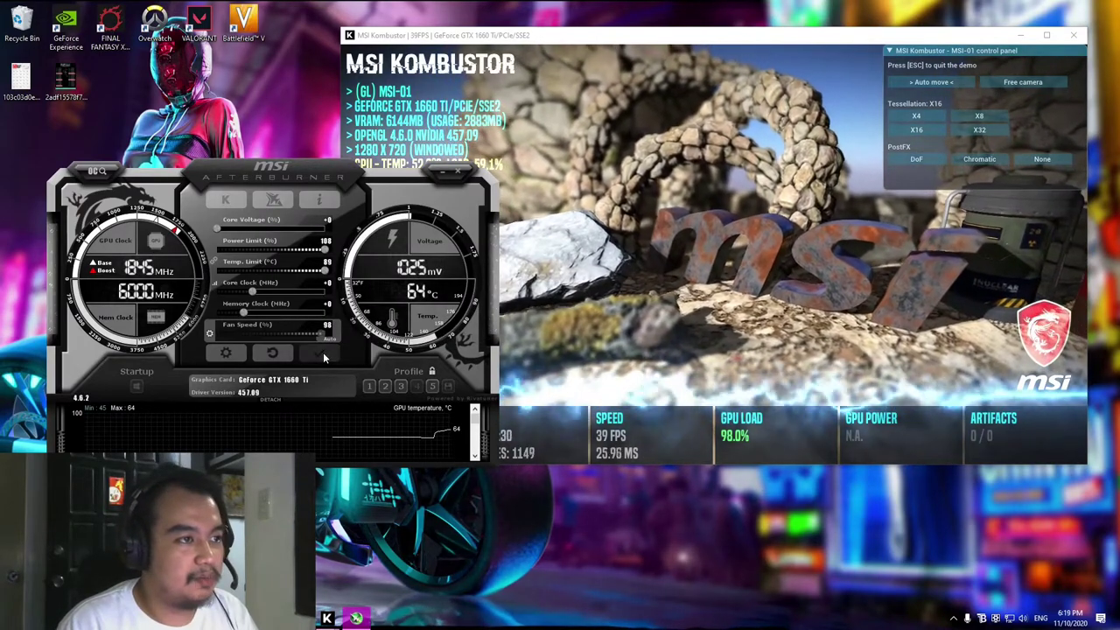
pyautogui.moveTo(257, 291); pyautogui.dragTo(269, 283)
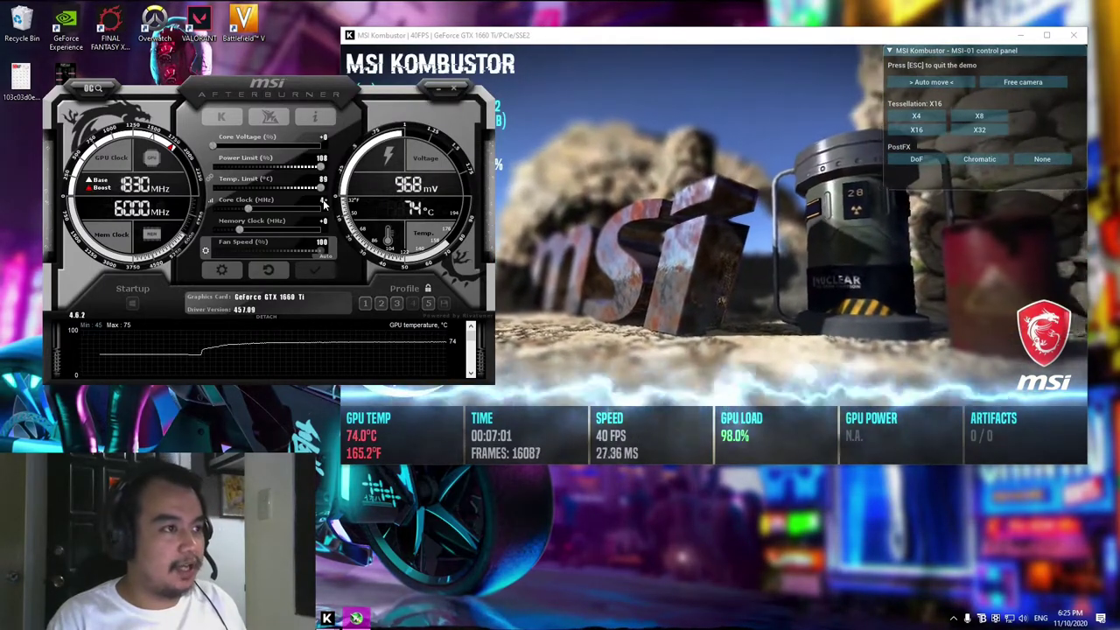
# Step: Enter a +40 core clock offset and apply it
pyautogui.write('40')
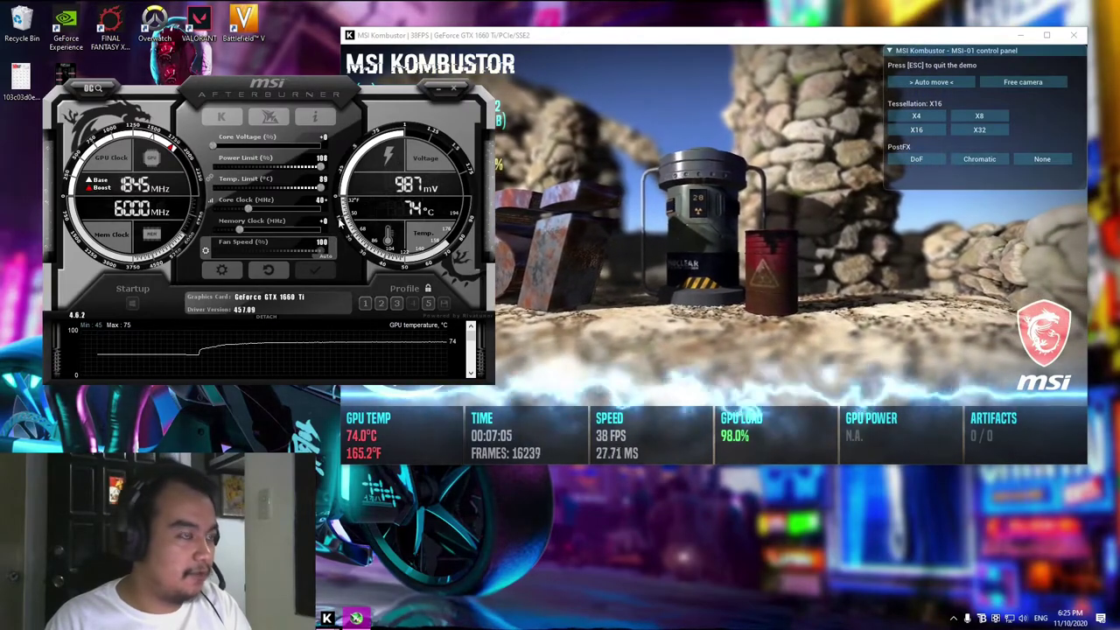
pyautogui.click(317, 271)
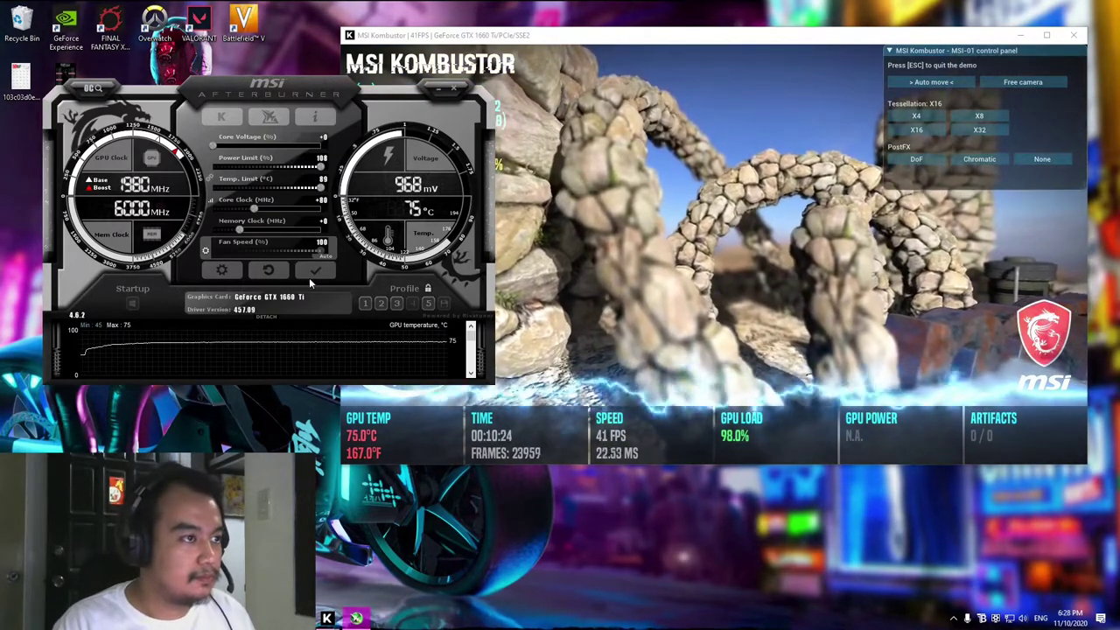
# Step: Apply the further raised core clock offset, stepping toward +200
pyautogui.click(312, 274)
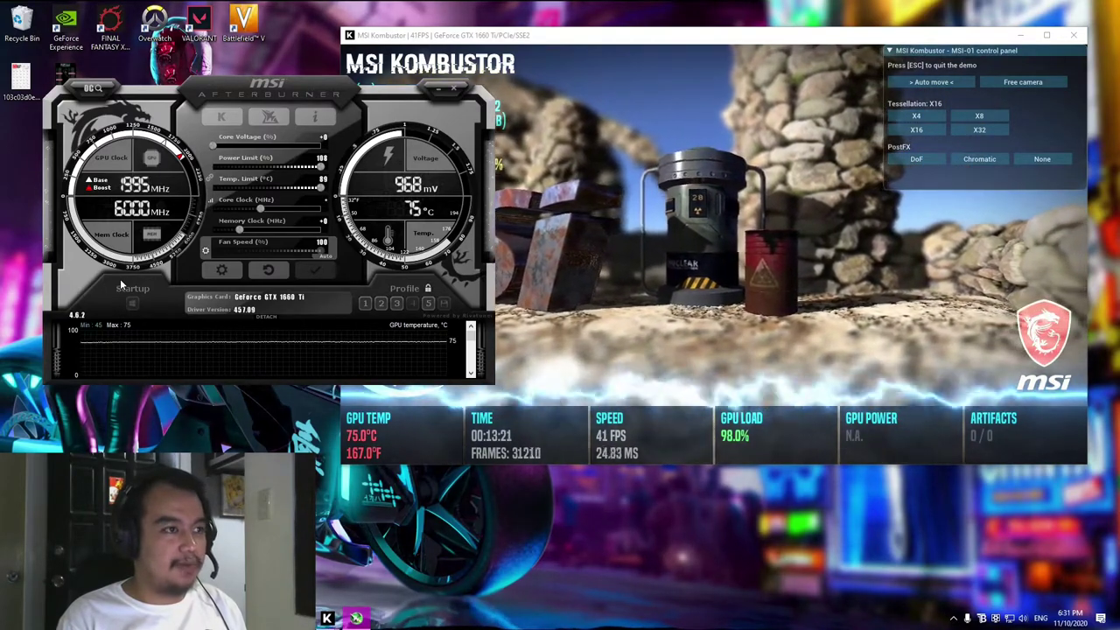
# Step: Apply the +200 core clock offset, then open Task Manager when Kombustor freezes
pyautogui.click(322, 273)
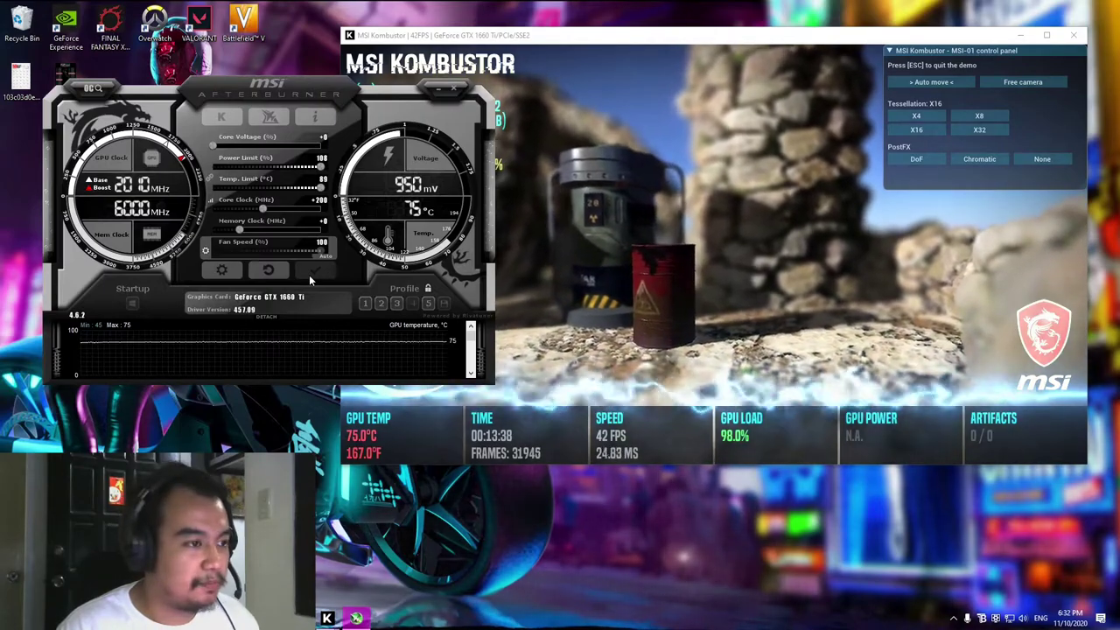
pyautogui.click(310, 273)
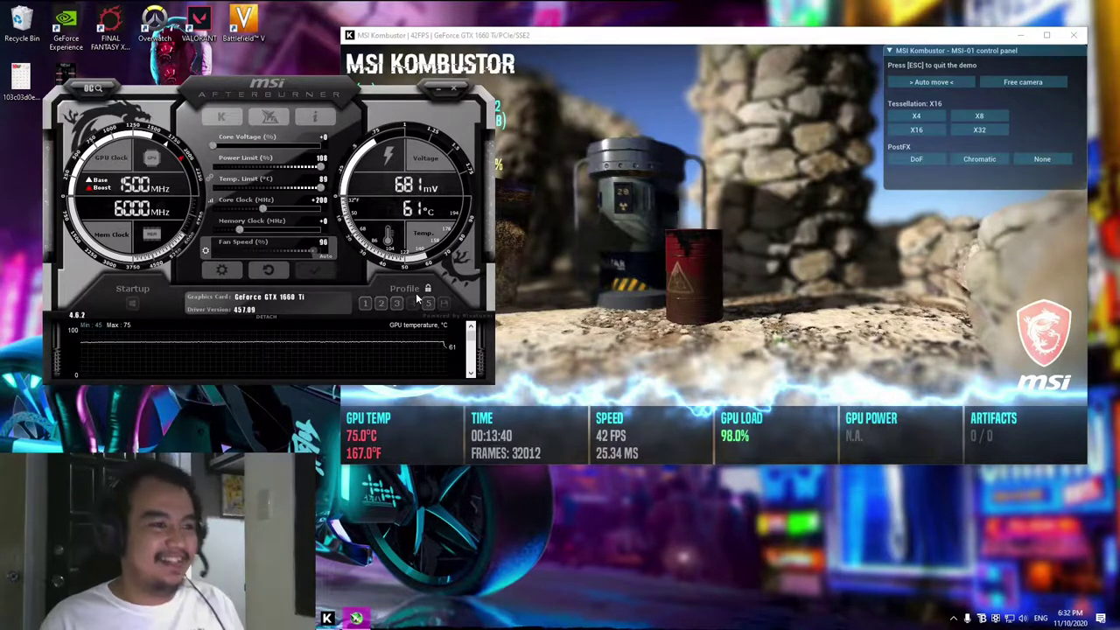
pyautogui.hotkey('ctrl', 'shift', 'Escape')
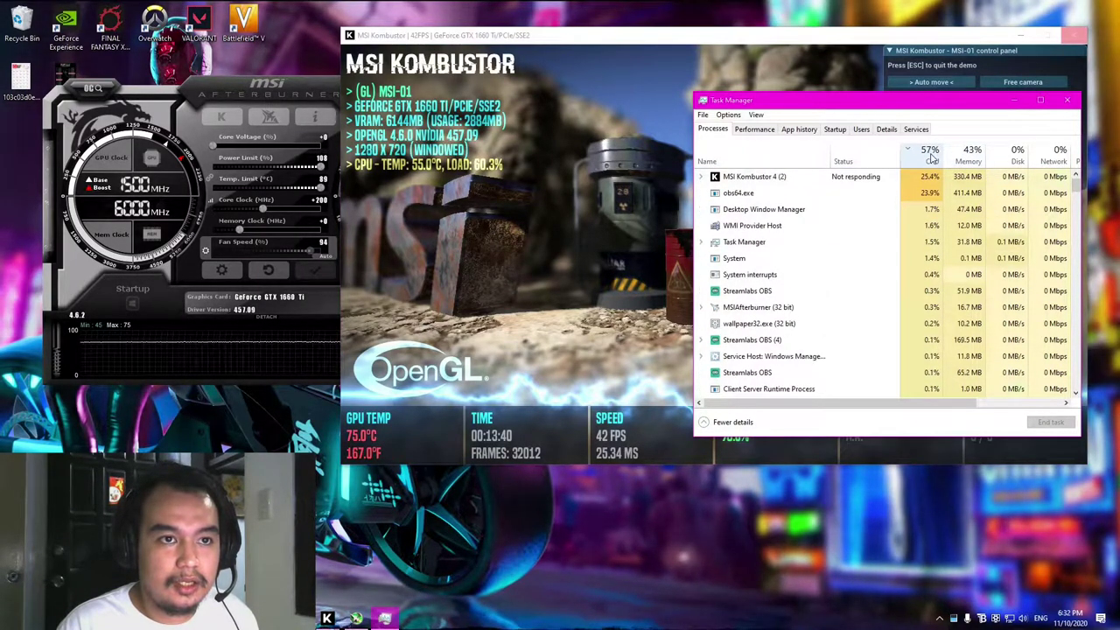
# Step: Close Task Manager and force-close the unresponsive Kombustor, skipping problem reporting
pyautogui.click(1067, 102)
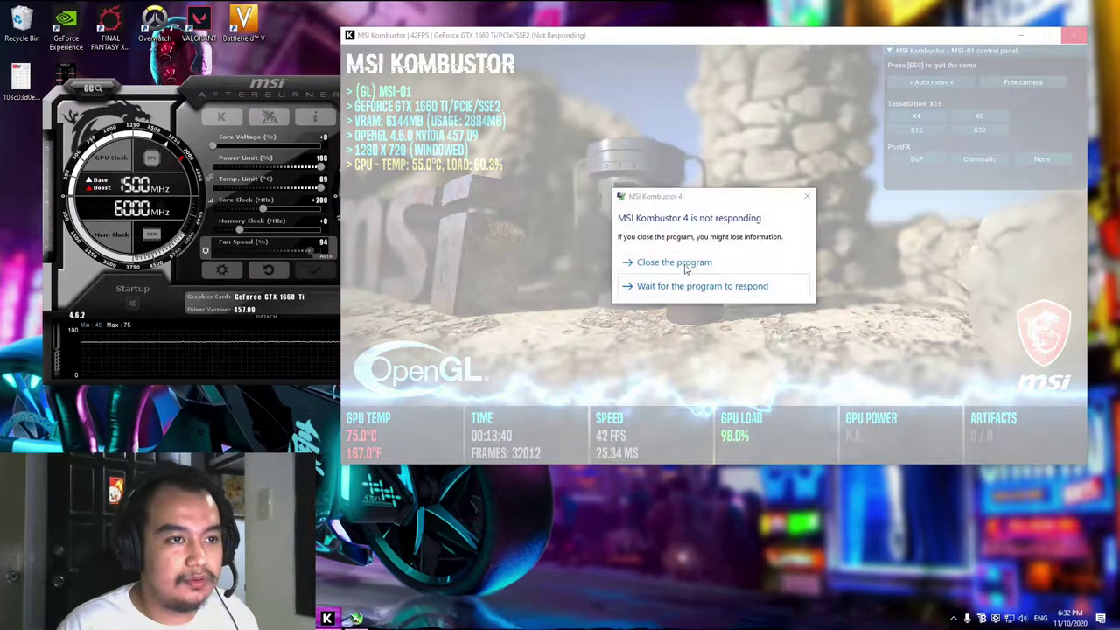
pyautogui.click(686, 265)
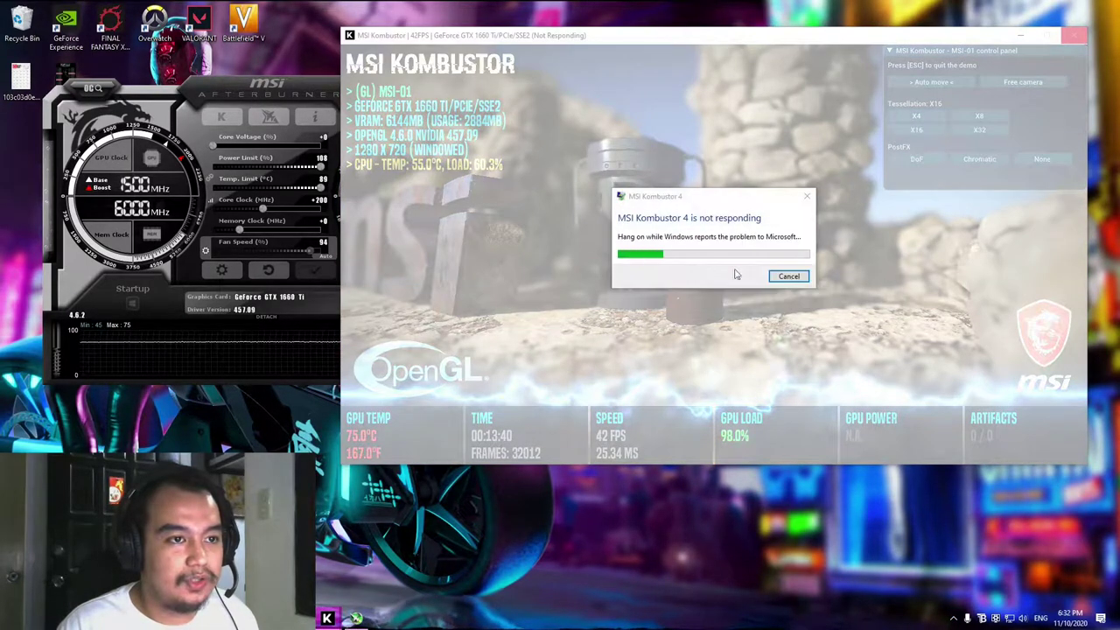
pyautogui.click(790, 276)
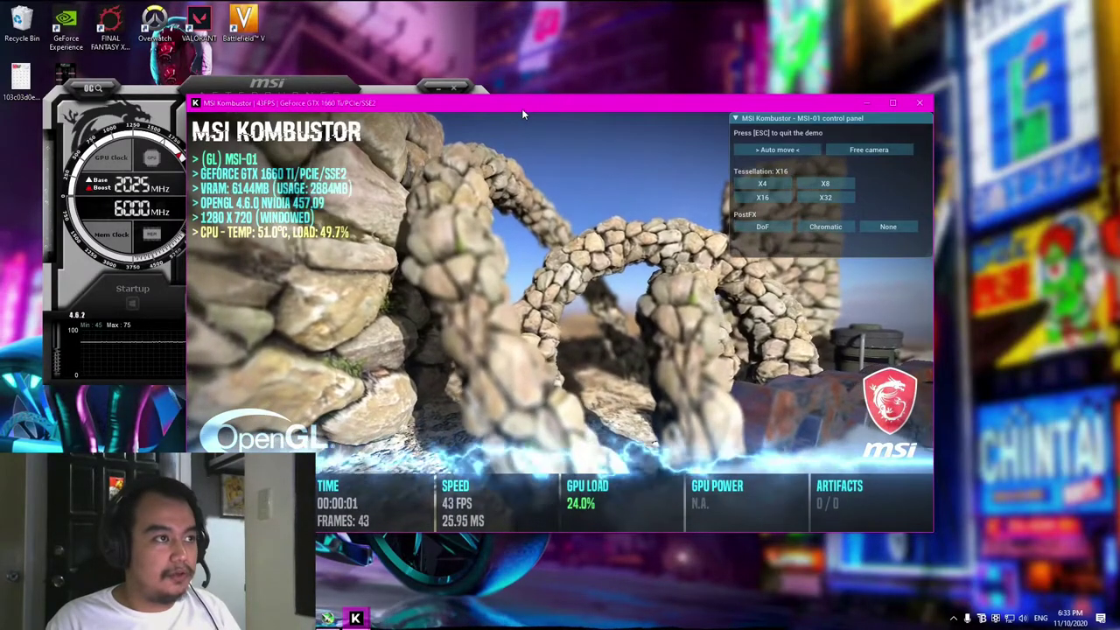
# Step: Set Afterburner's memory clock offset to +500 while Kombustor's stress test keeps running
pyautogui.moveTo(521, 109); pyautogui.dragTo(676, 52)
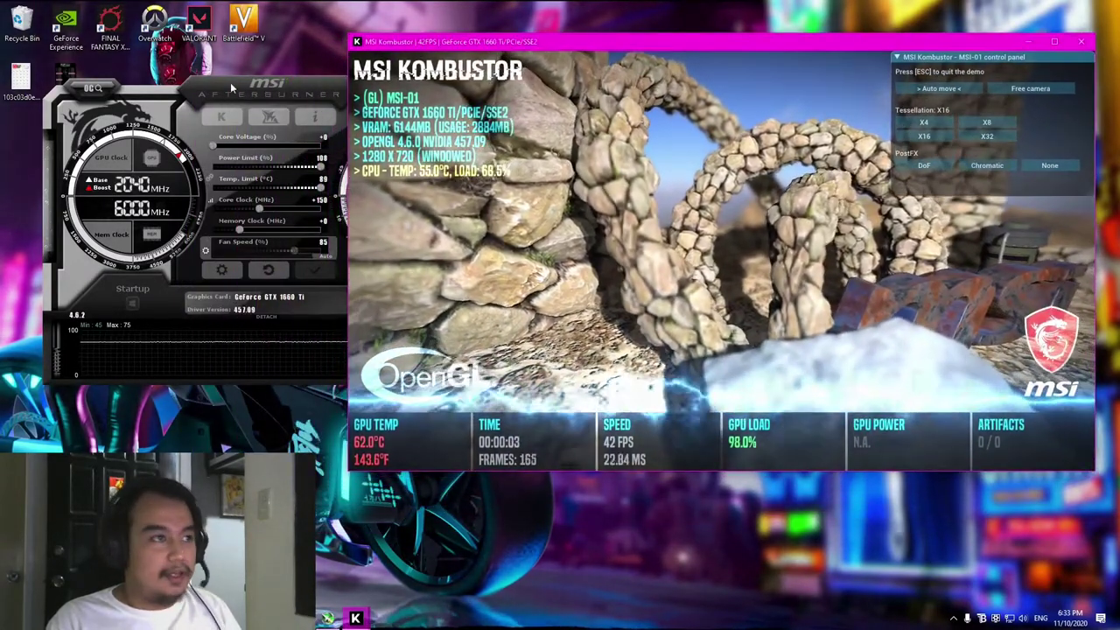
pyautogui.click(230, 82)
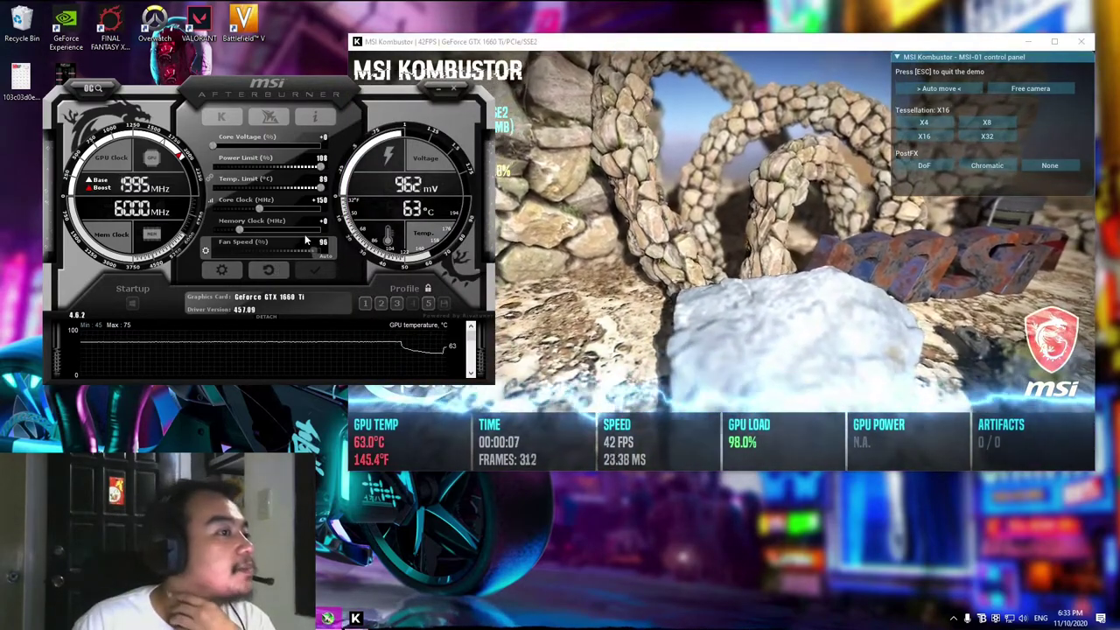
pyautogui.moveTo(259, 229); pyautogui.dragTo(326, 229)
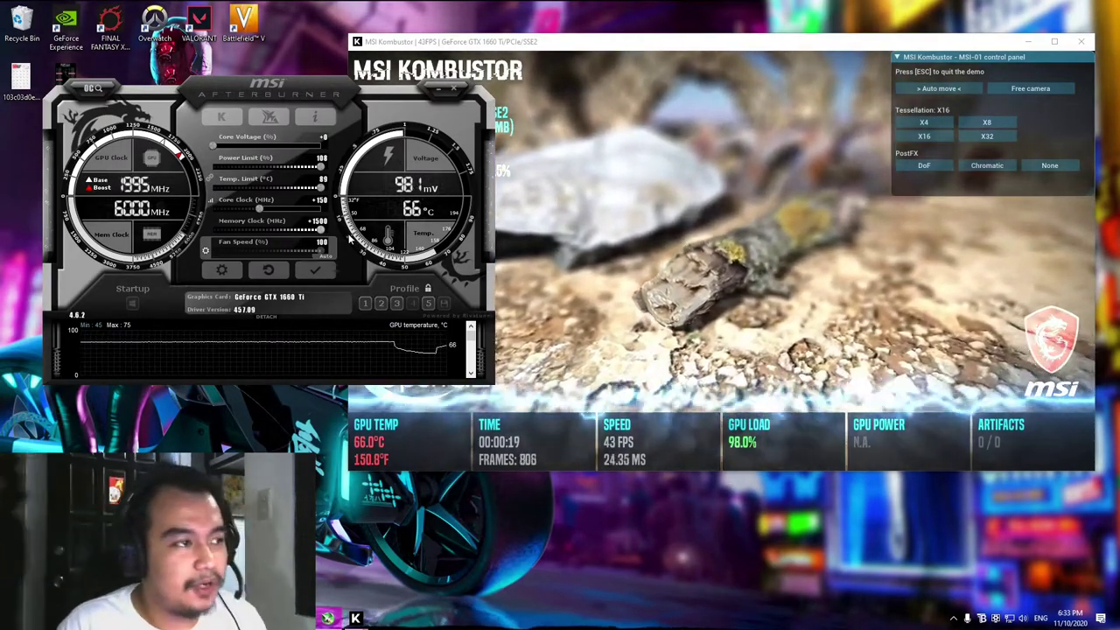
pyautogui.moveTo(320, 230); pyautogui.dragTo(268, 235)
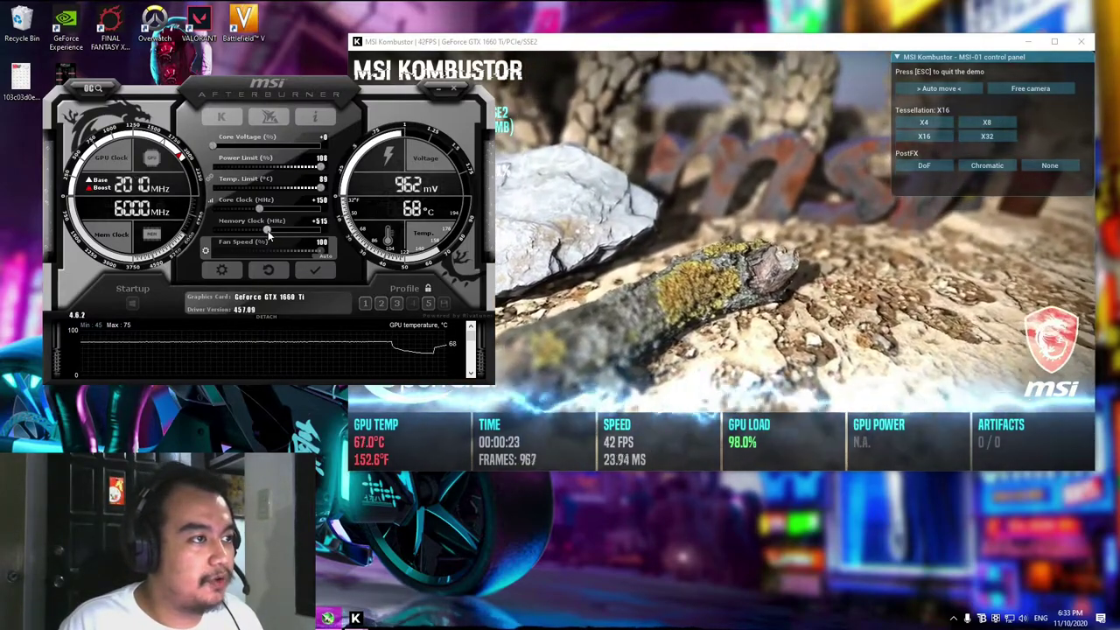
pyautogui.click(320, 221)
pyautogui.write('500')
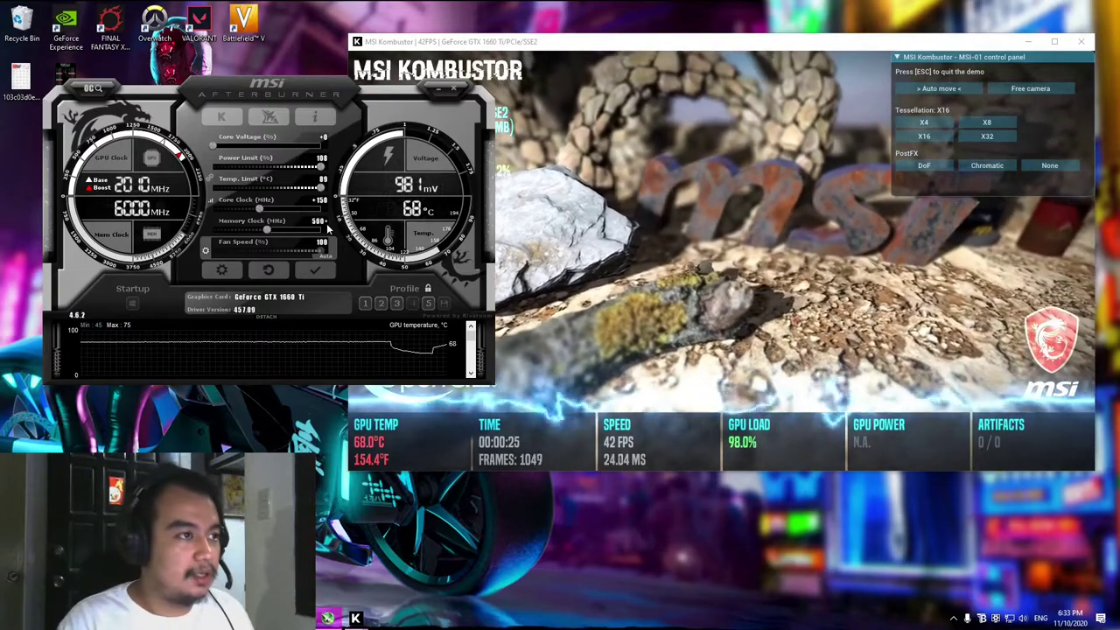
pyautogui.press('Return')
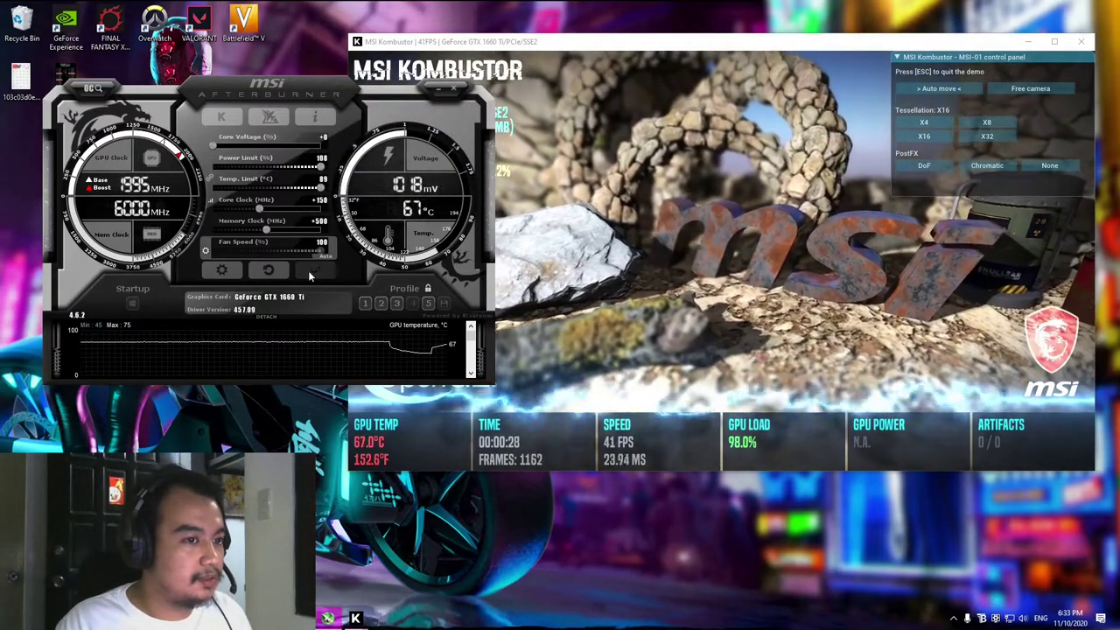
# Step: Apply +500 memory, then apply +1500 memory and reset core voltage to +0
pyautogui.click(308, 270)
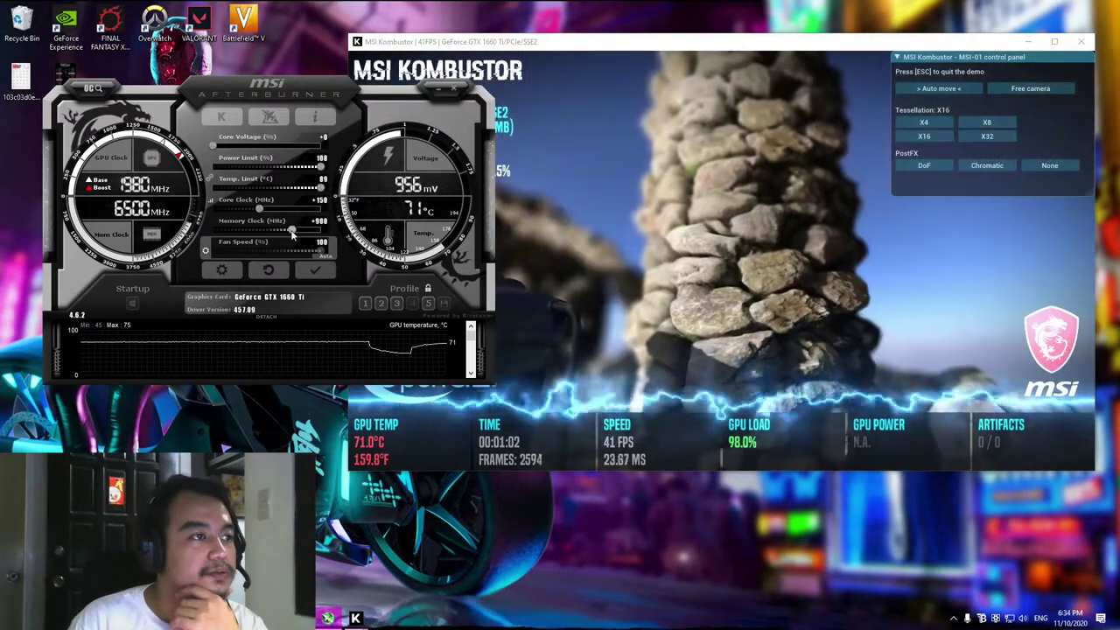
pyautogui.moveTo(294, 232); pyautogui.dragTo(326, 234)
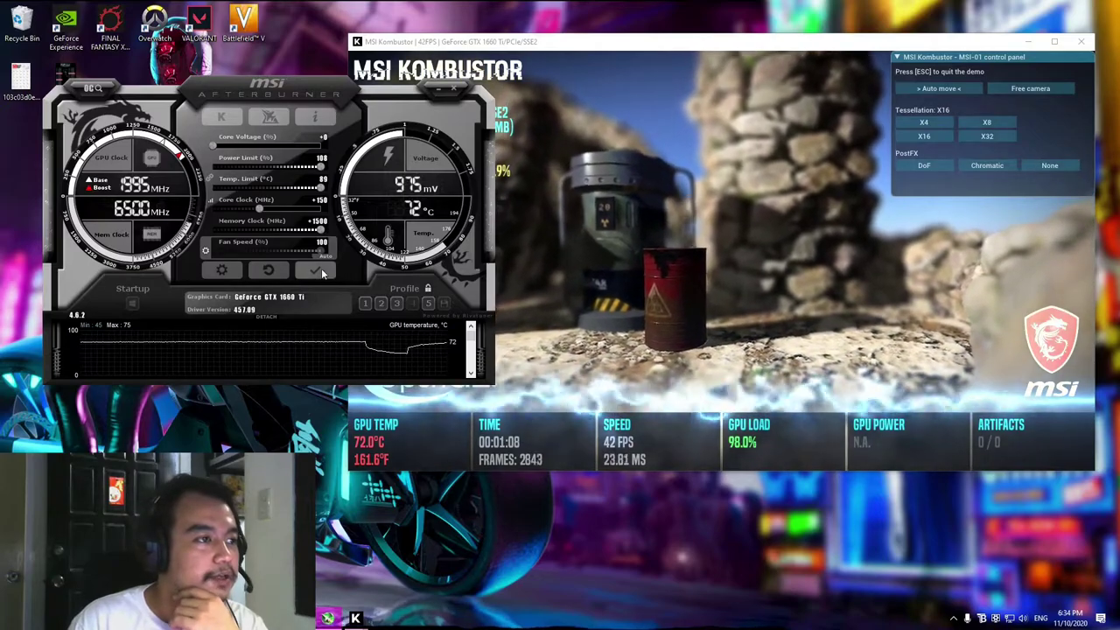
pyautogui.click(322, 274)
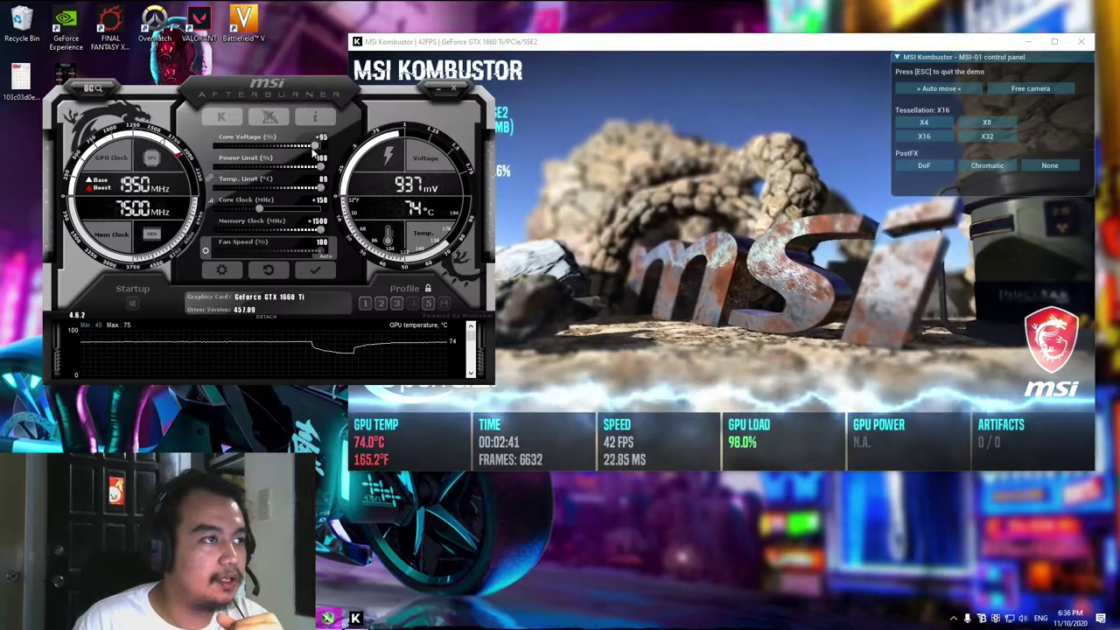
pyautogui.moveTo(223, 145); pyautogui.dragTo(200, 139)
pyautogui.click(313, 271)
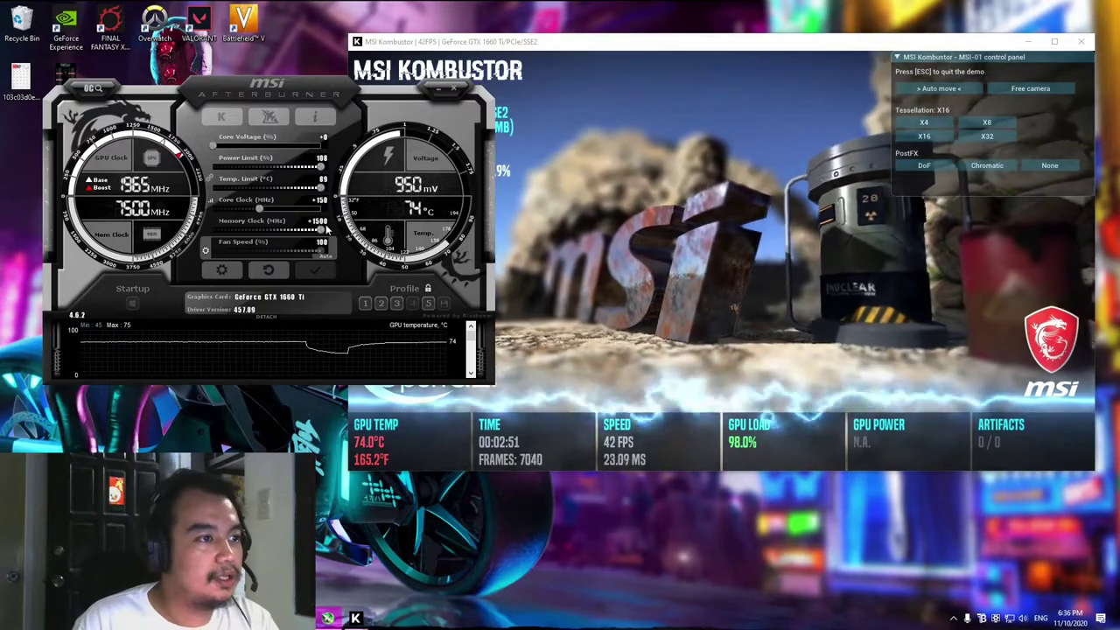
# Step: Load profile 5 and raise the power limit to 108 and temperature limit to 89
pyautogui.click(428, 289)
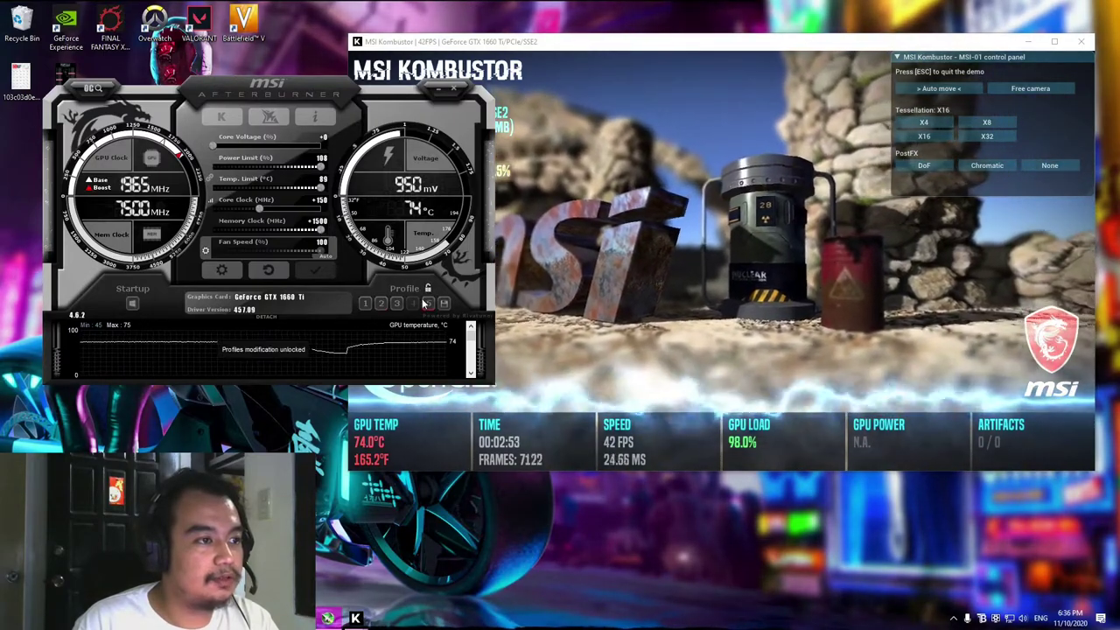
pyautogui.click(427, 304)
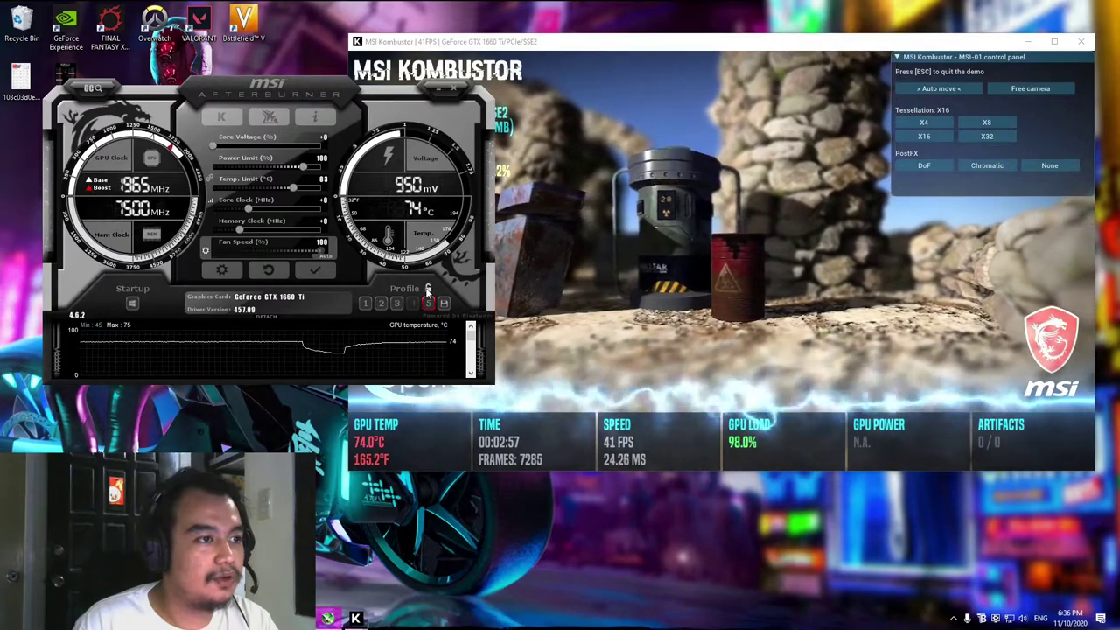
pyautogui.click(428, 289)
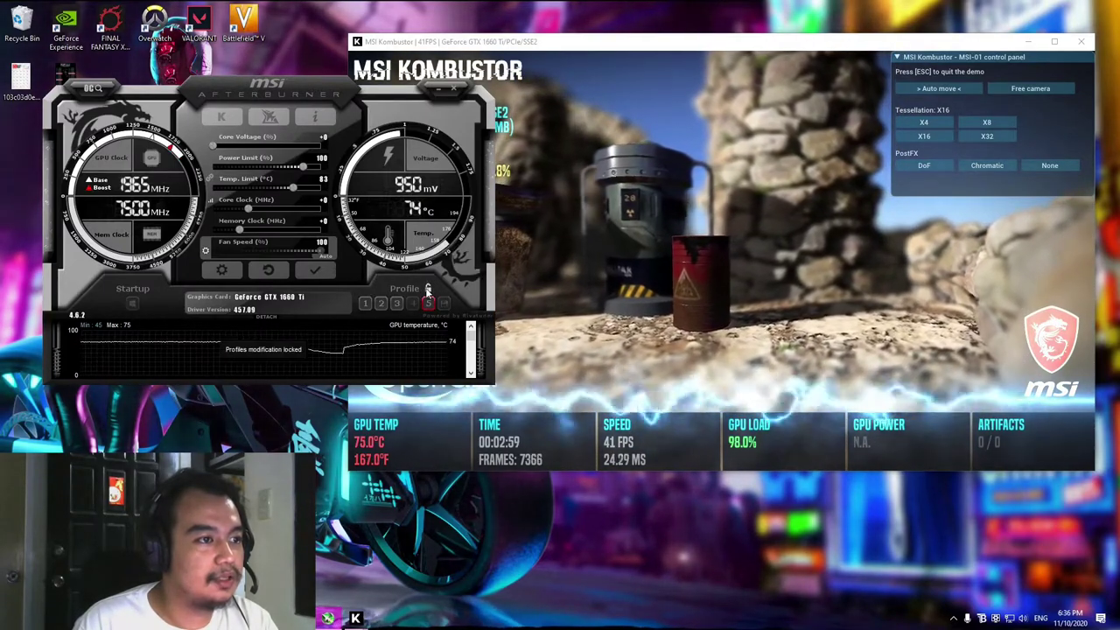
pyautogui.moveTo(304, 168); pyautogui.dragTo(324, 167)
# Step: Apply core clock +150 and memory clock +1500, save to profile 5, and lock profiles
pyautogui.moveTo(250, 208); pyautogui.dragTo(324, 208)
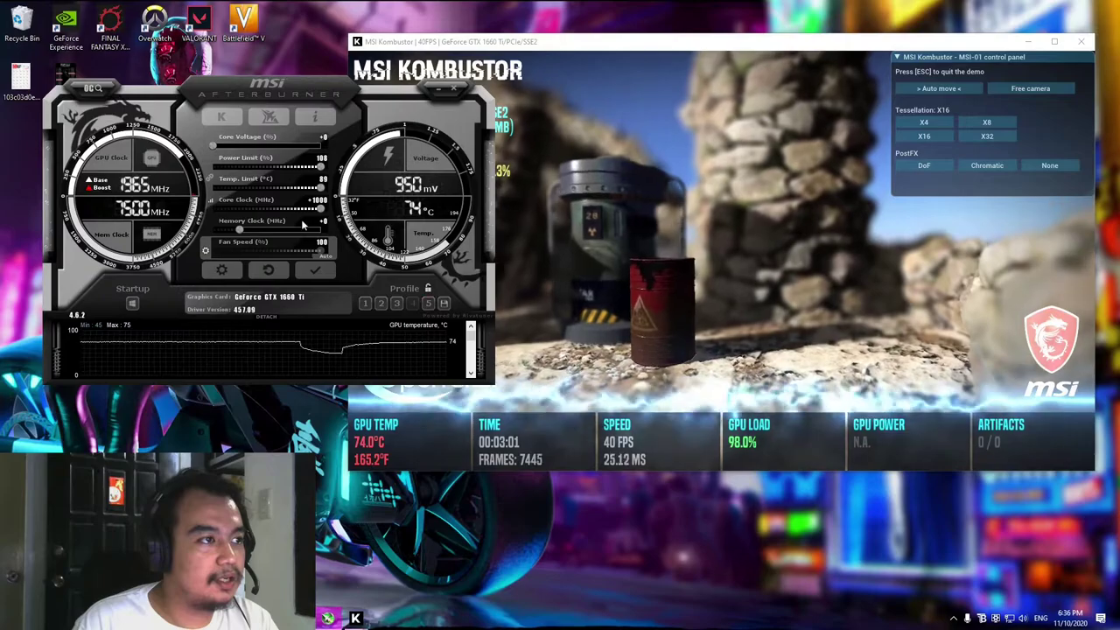
pyautogui.click(320, 200)
pyautogui.write('120')
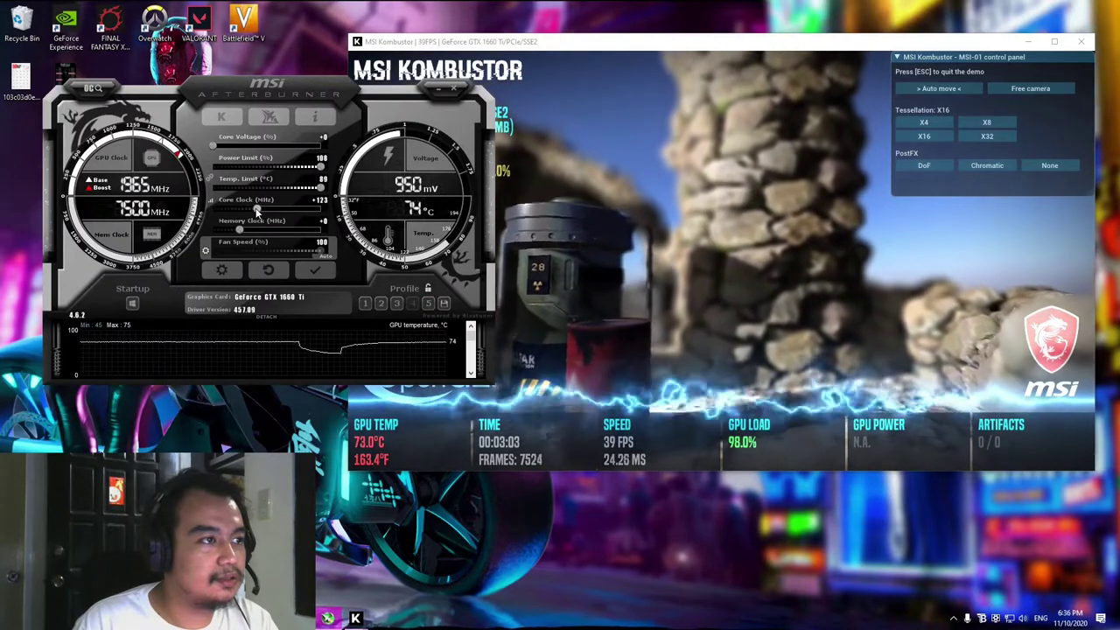
pyautogui.press('Return')
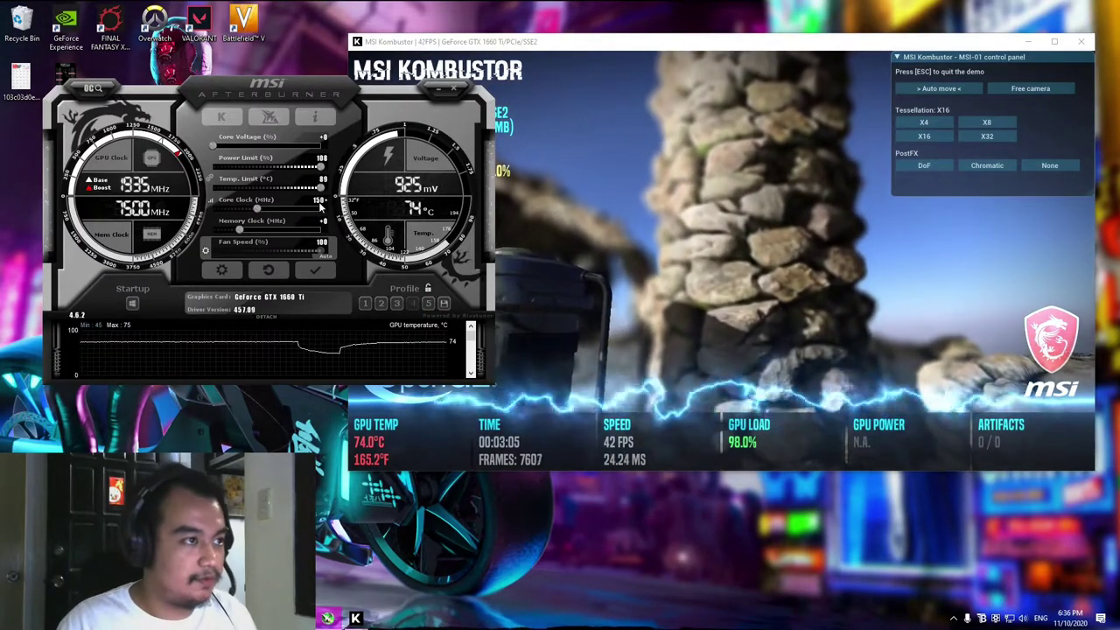
pyautogui.moveTo(241, 231); pyautogui.dragTo(324, 230)
pyautogui.moveTo(263, 88); pyautogui.dragTo(290, 93)
pyautogui.click(430, 283)
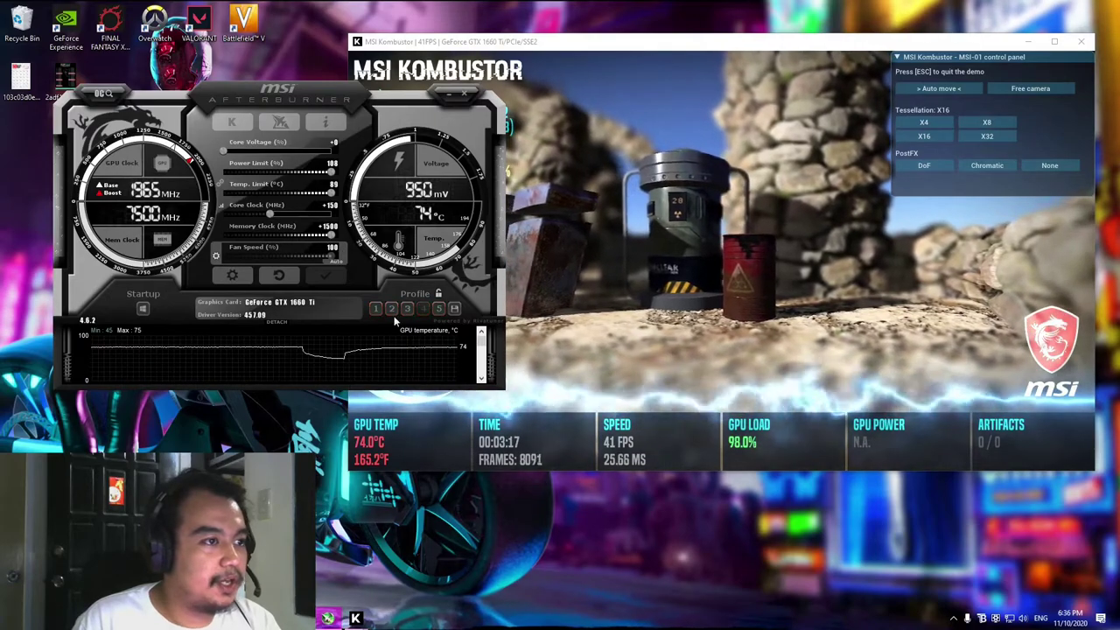
pyautogui.click(441, 312)
pyautogui.click(439, 295)
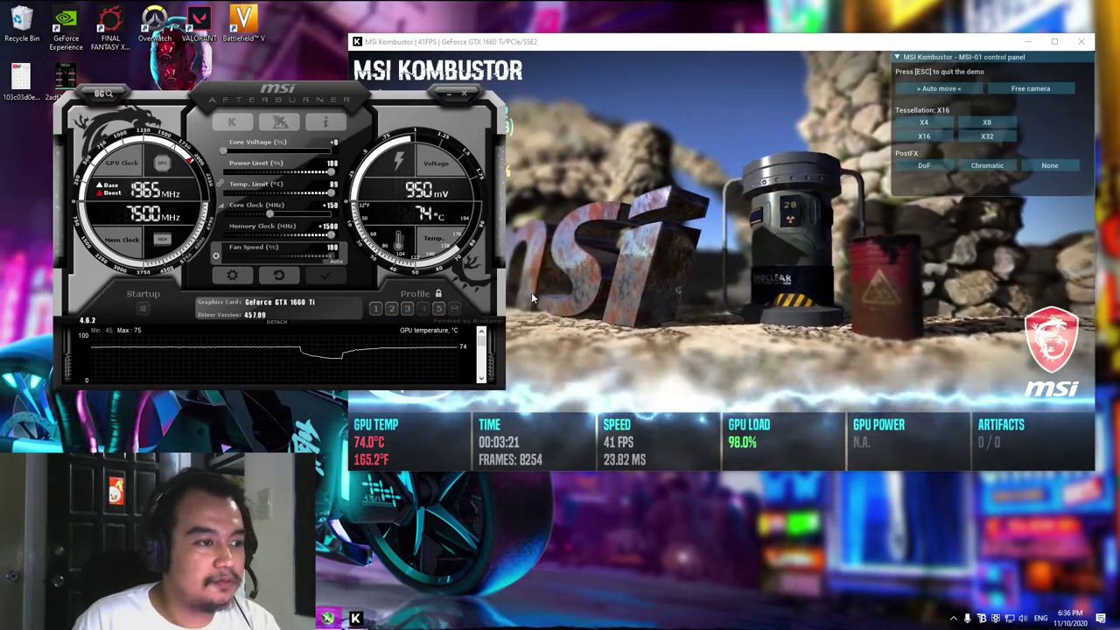
# Step: Close the Kombustor demo and launch MSI Afterburner from the Windows search
pyautogui.click(1081, 42)
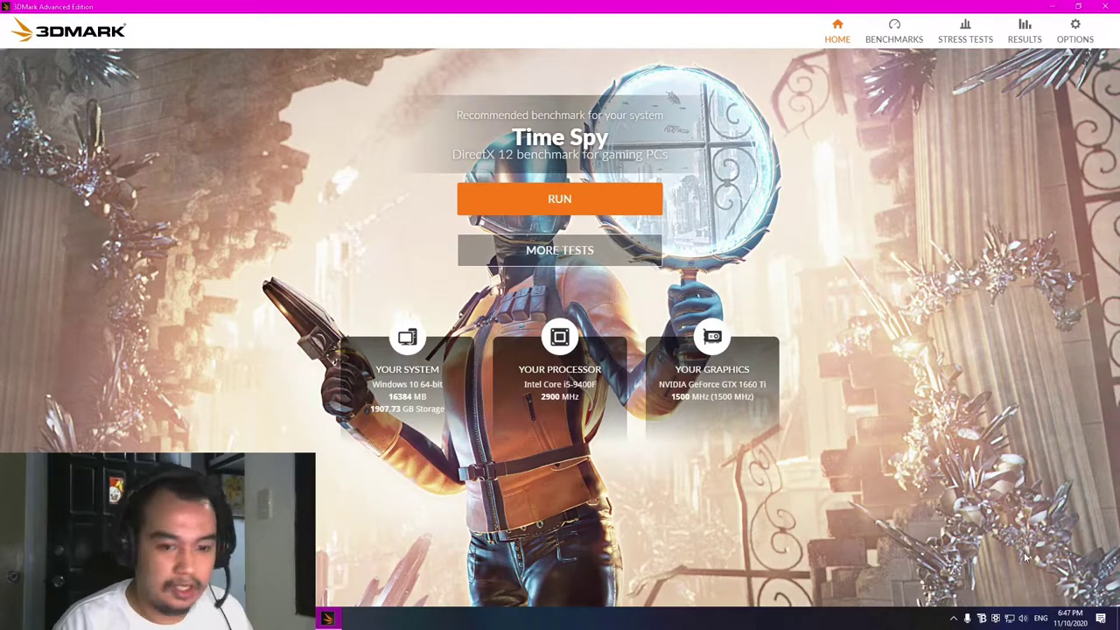
pyautogui.press('super')
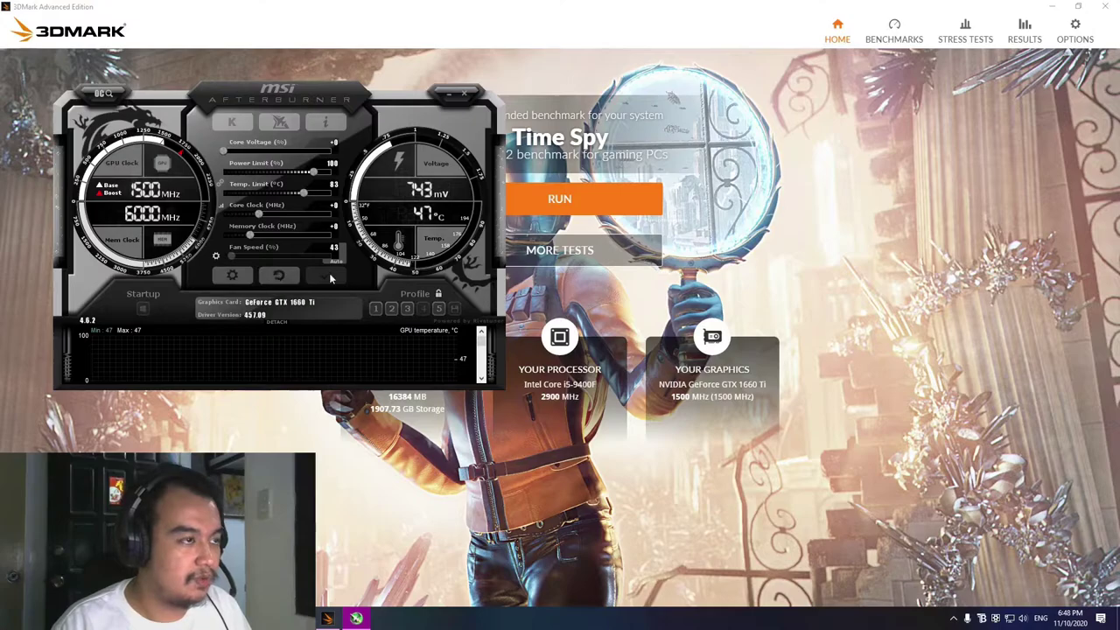
# Step: Minimize Afterburner and run the Time Spy benchmark for a baseline score
pyautogui.click(273, 187)
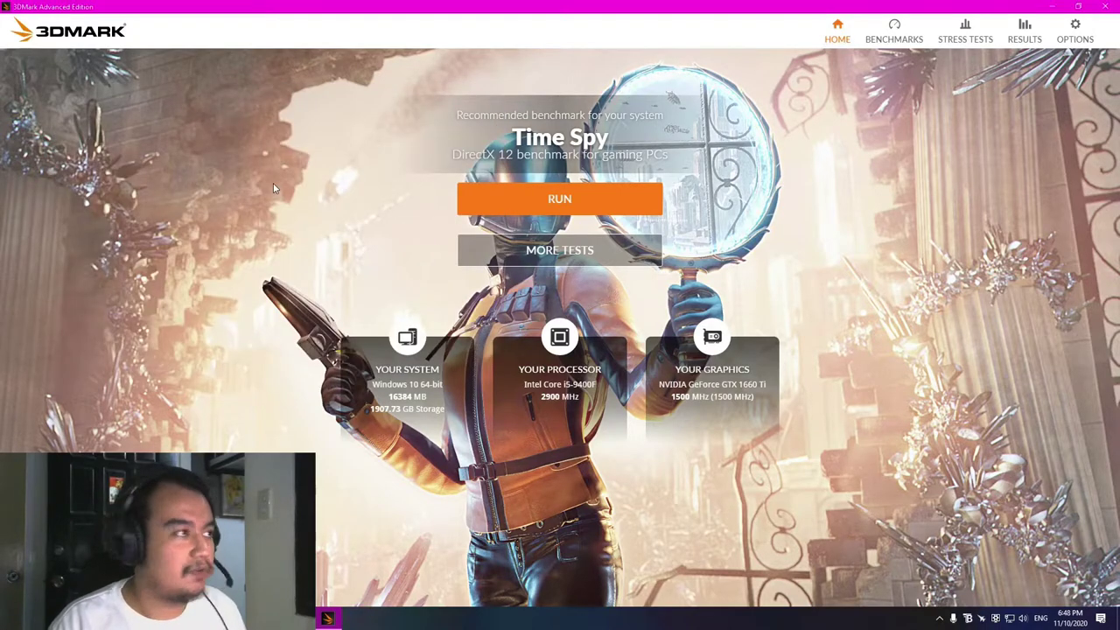
pyautogui.click(545, 200)
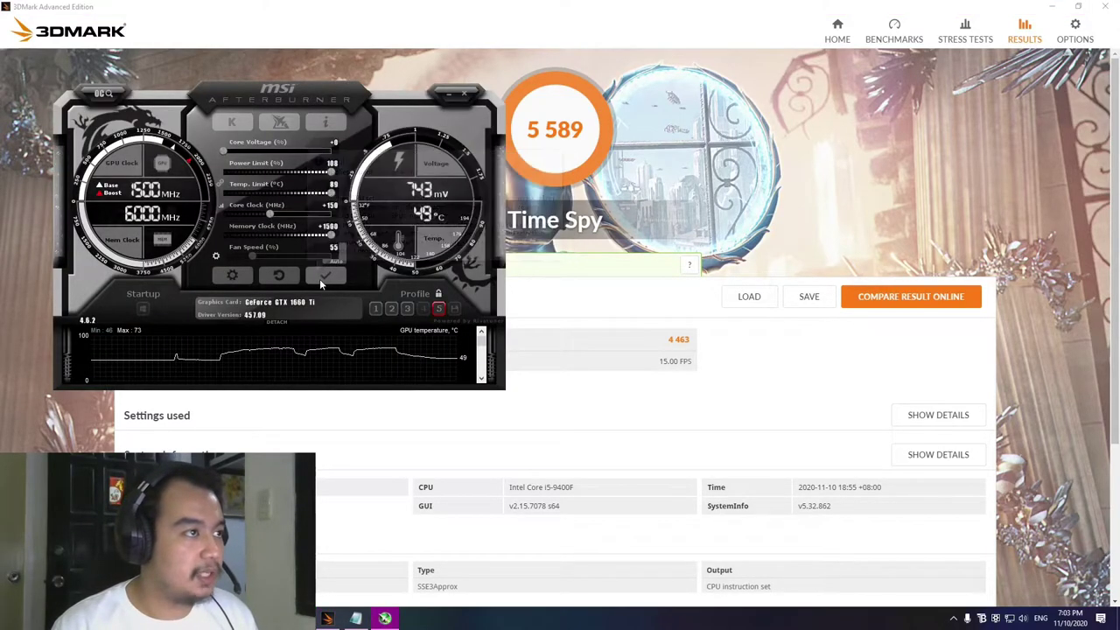
# Step: Apply the profile 5 overclock, enable user-defined automatic fan control, and minimize Afterburner to the tray
pyautogui.click(321, 277)
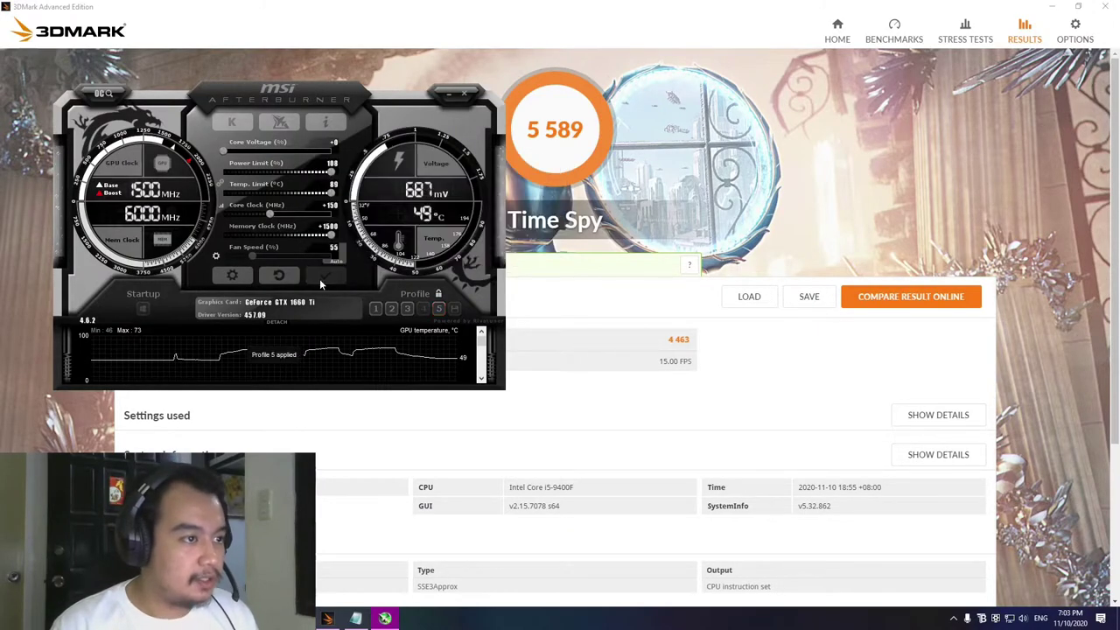
pyautogui.click(232, 275)
pyautogui.click(96, 109)
pyautogui.moveTo(124, 95); pyautogui.dragTo(213, 83)
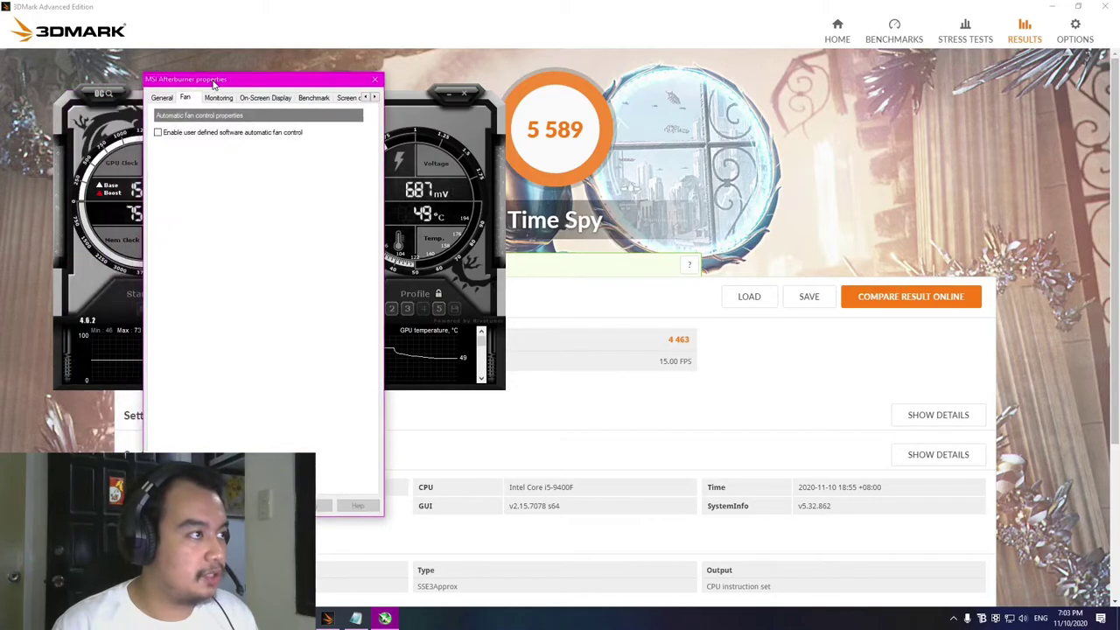
pyautogui.click(177, 133)
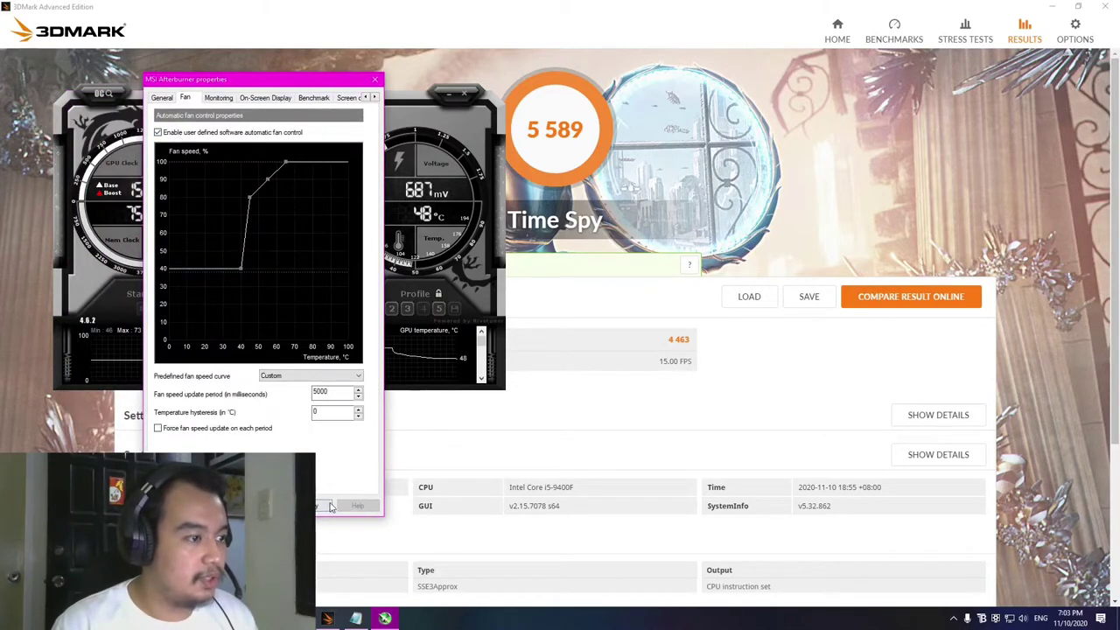
pyautogui.click(235, 506)
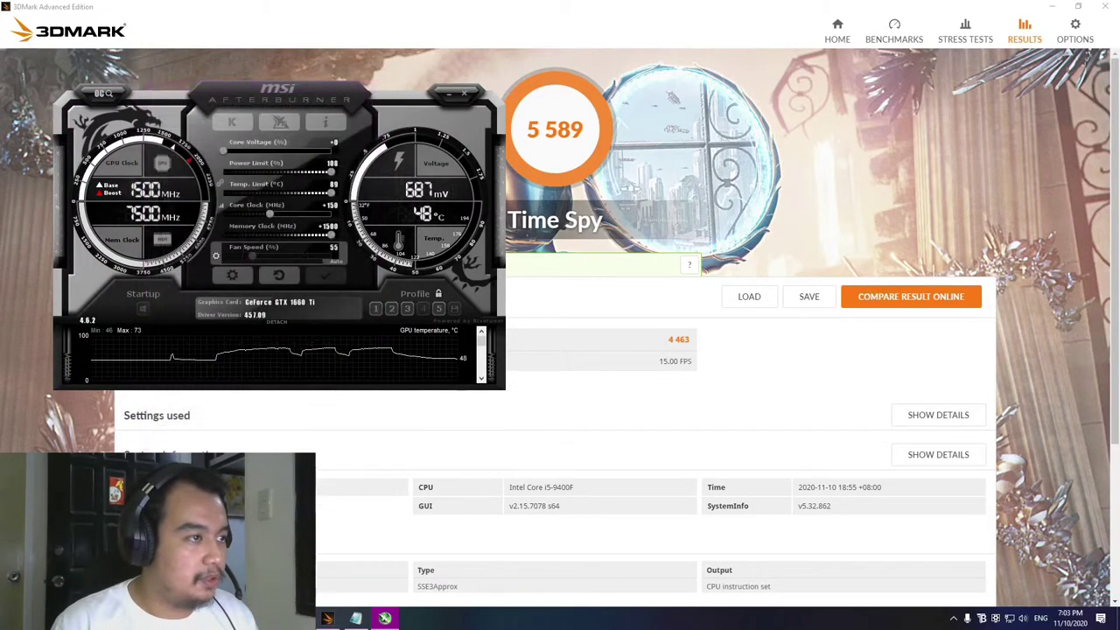
pyautogui.click(444, 98)
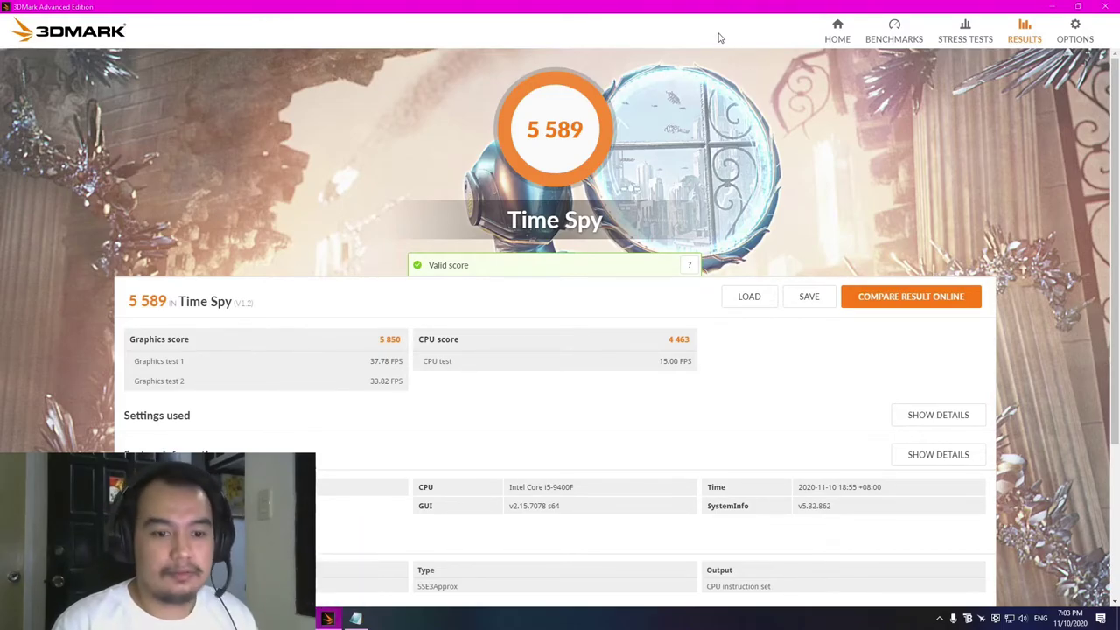
# Step: Rerun Time Spy from the 3DMark home page, briefly reopening Afterburner from the taskbar
pyautogui.click(836, 32)
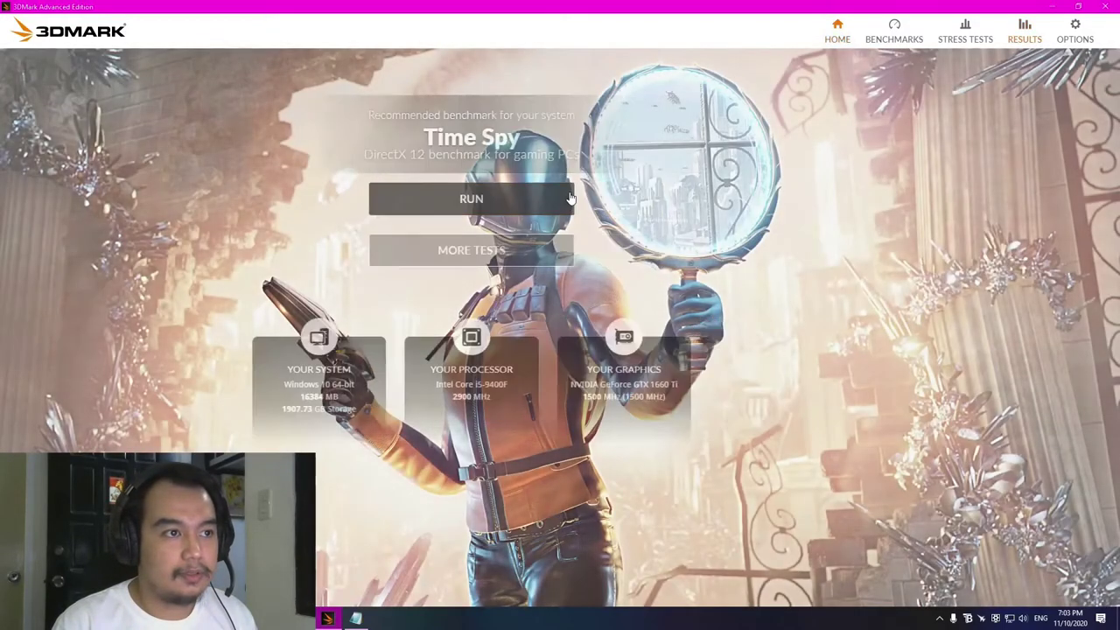
pyautogui.click(559, 199)
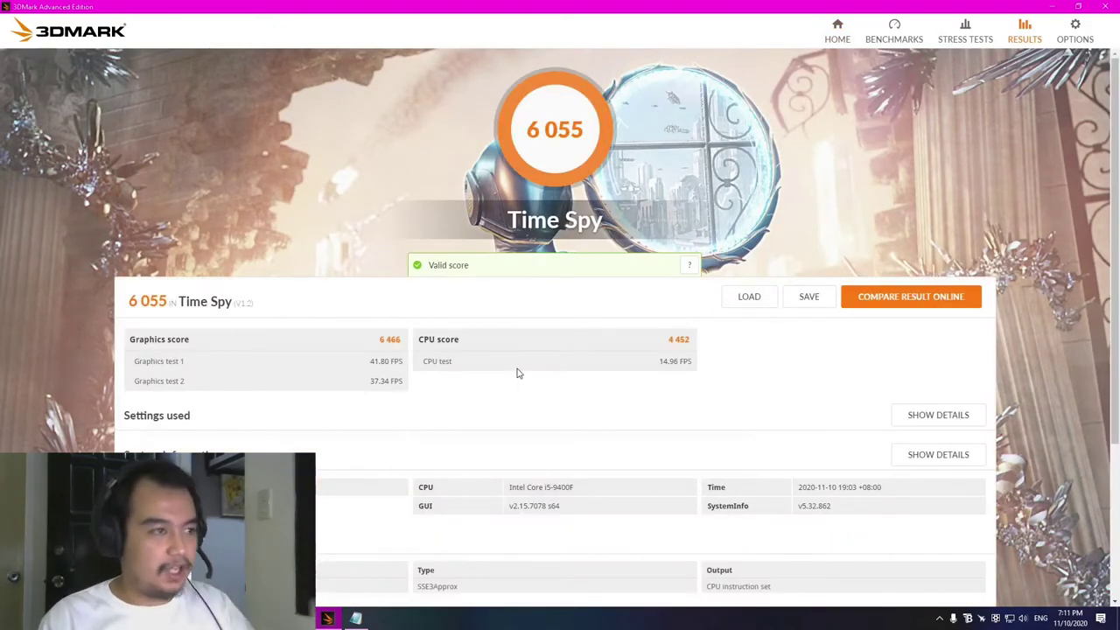
pyautogui.click(356, 619)
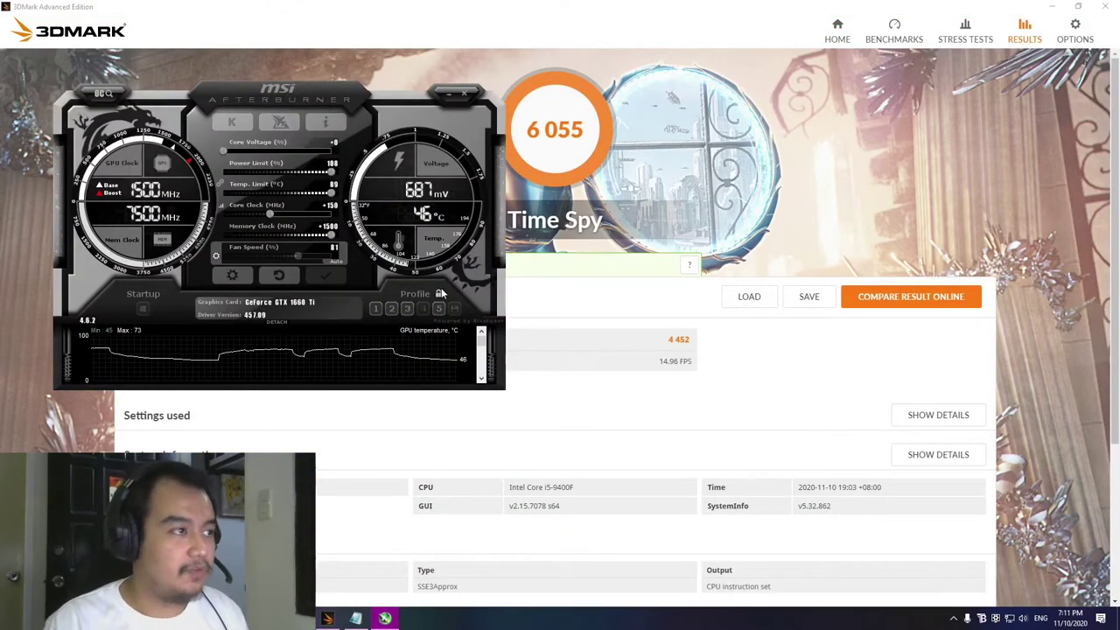
pyautogui.click(442, 93)
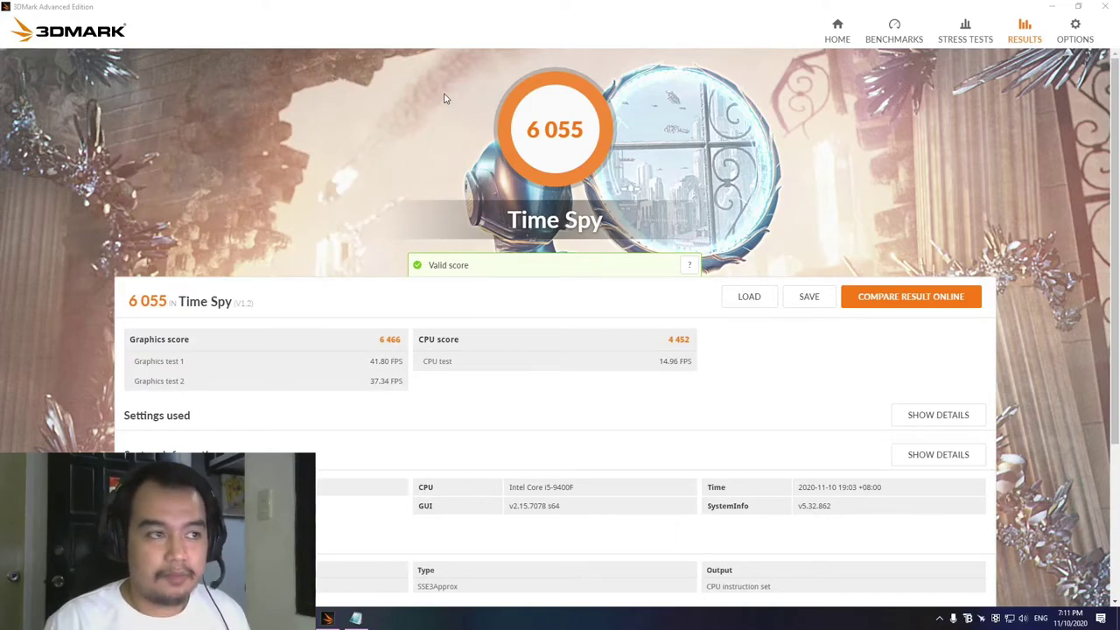
pyautogui.click(981, 618)
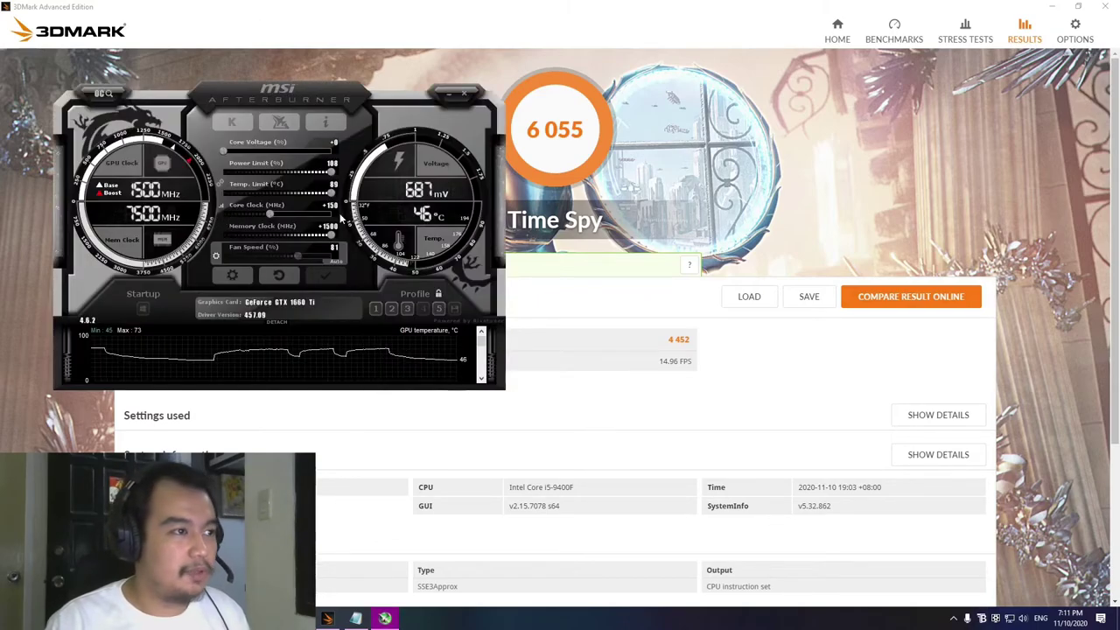
pyautogui.moveTo(303, 89); pyautogui.dragTo(277, 77)
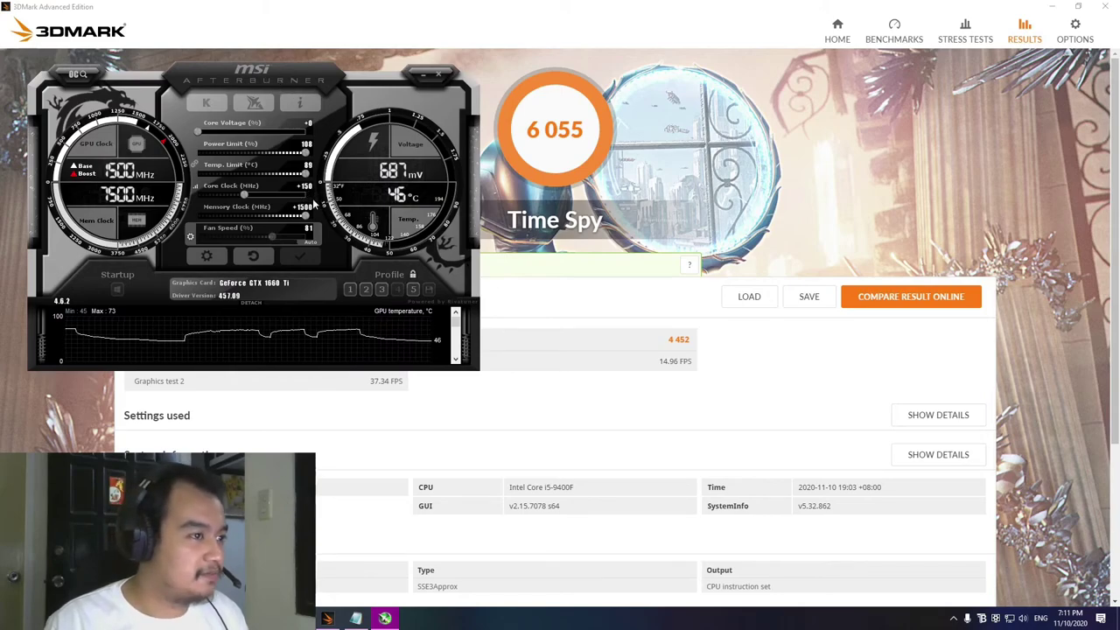
pyautogui.click(797, 400)
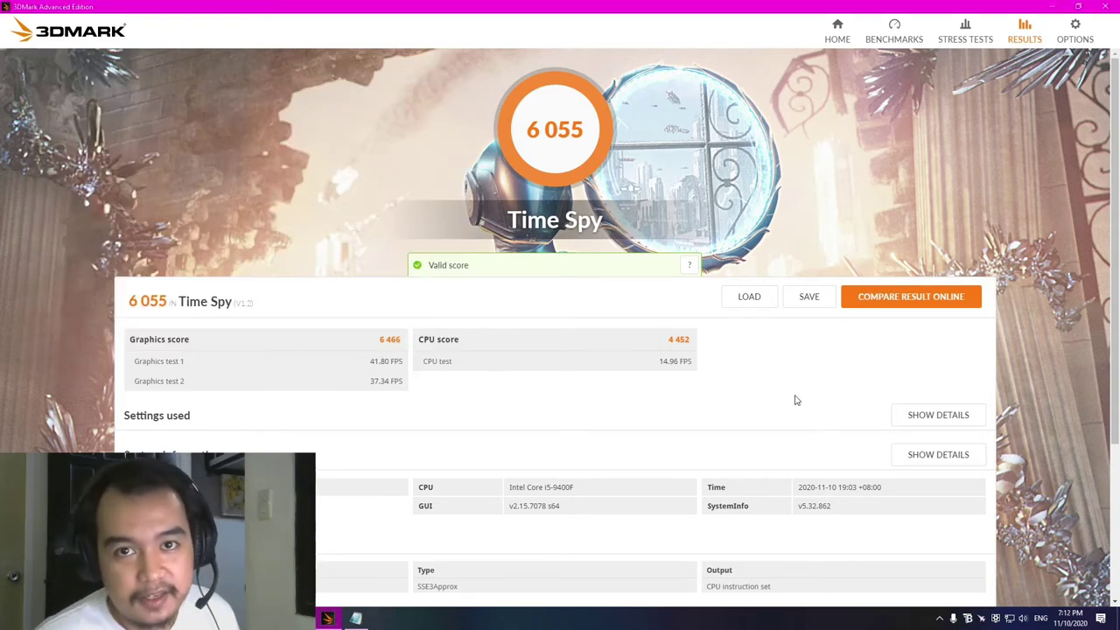